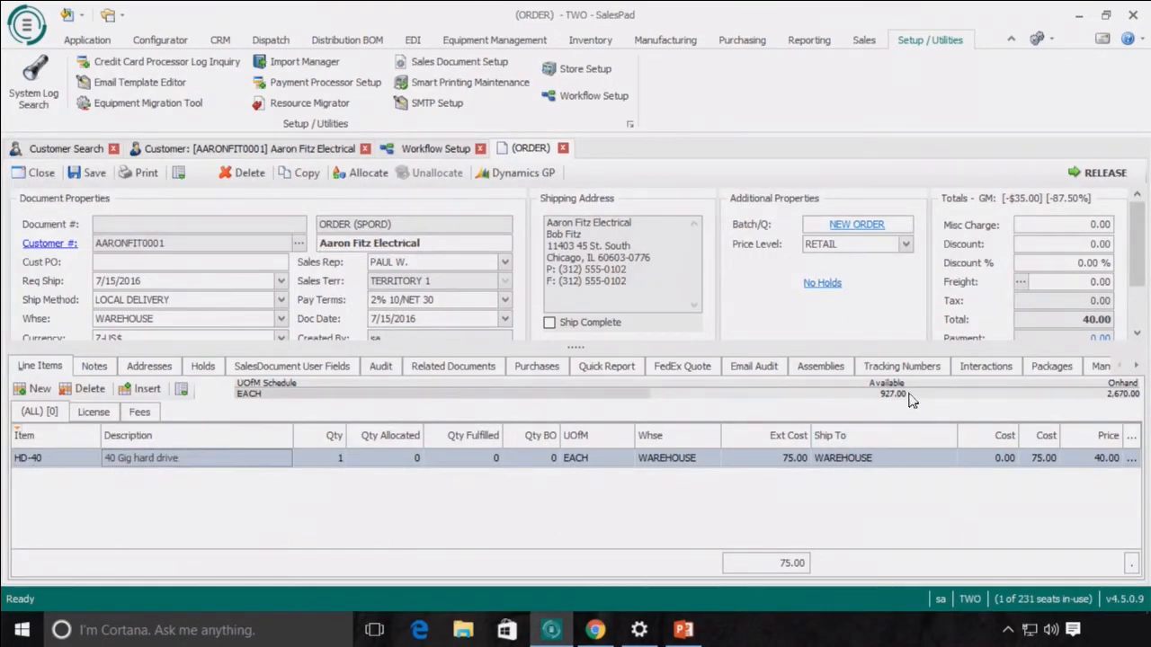
Add a second line item to the order for item HD-20, the 20 Gig Hard Drive.
click(38, 392)
click(44, 476)
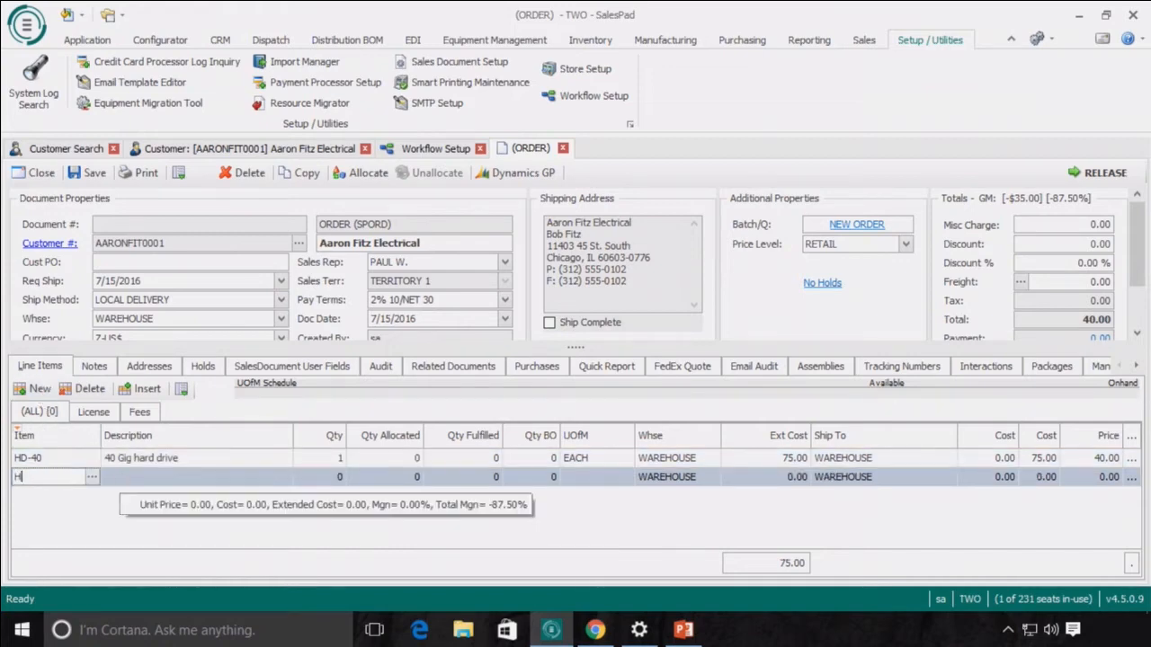
text(HD-20)
key(Tab)
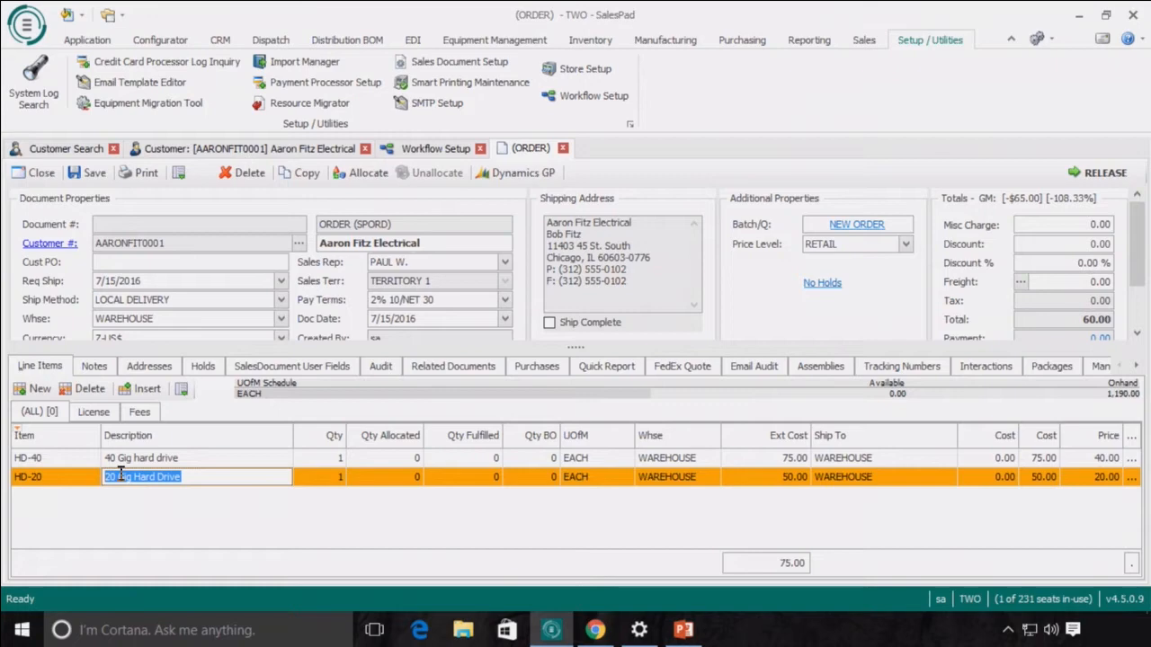
click(45, 480)
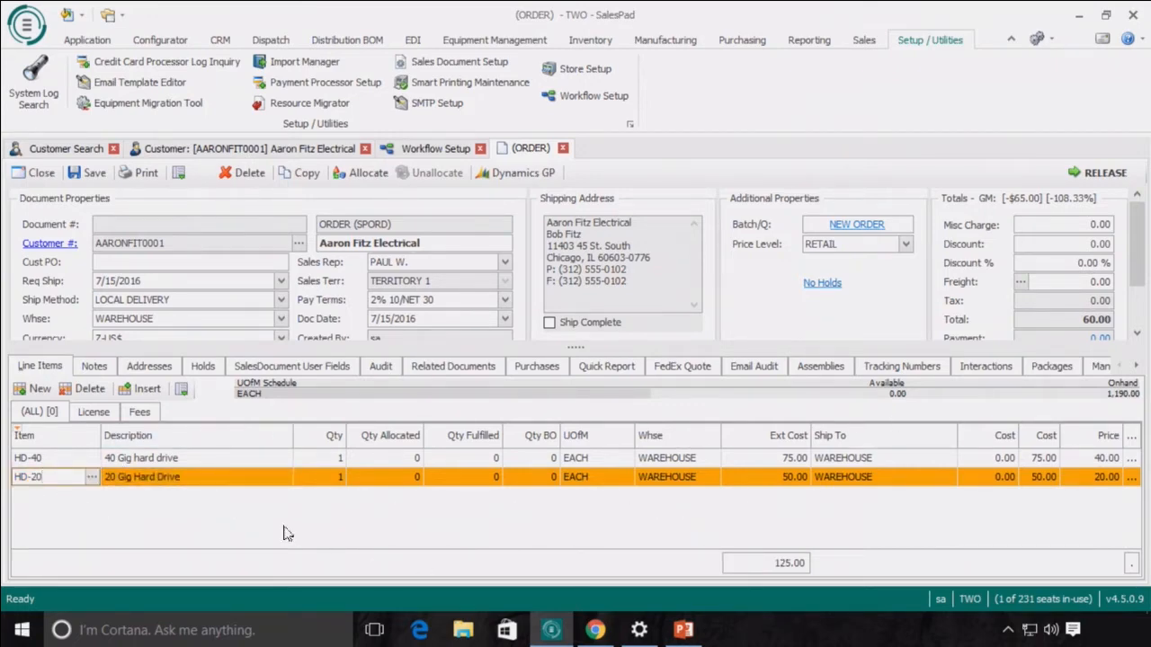
Set the HD-20 line's backordered quantity to 1 and save the order without adding comments or notes.
click(542, 477)
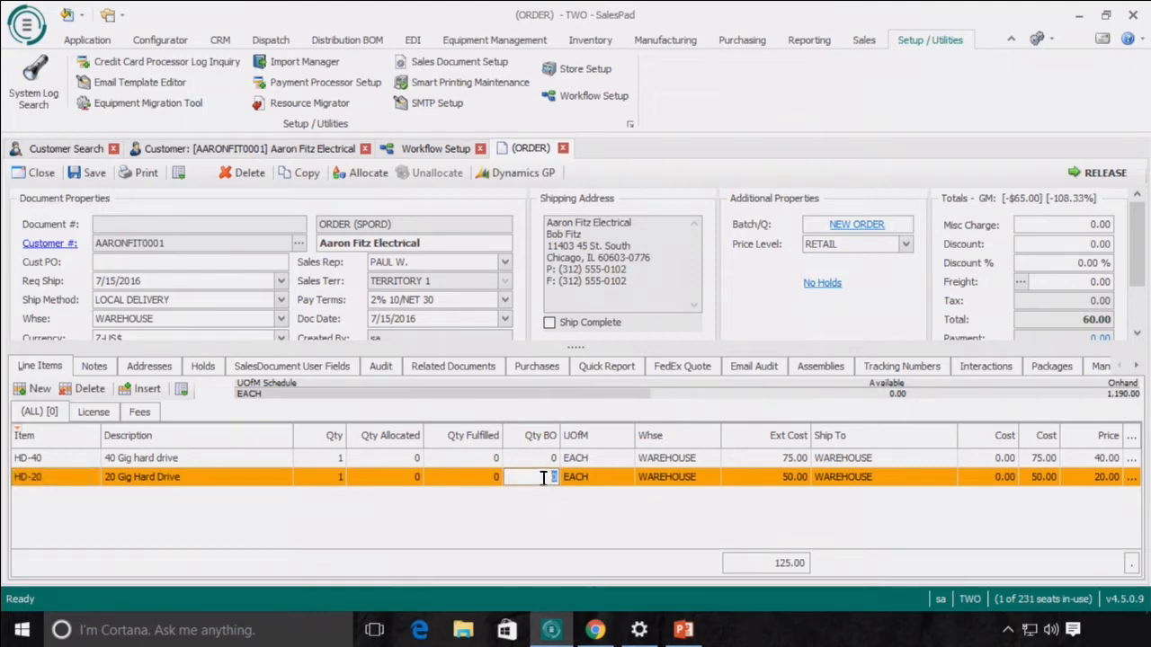
click(511, 509)
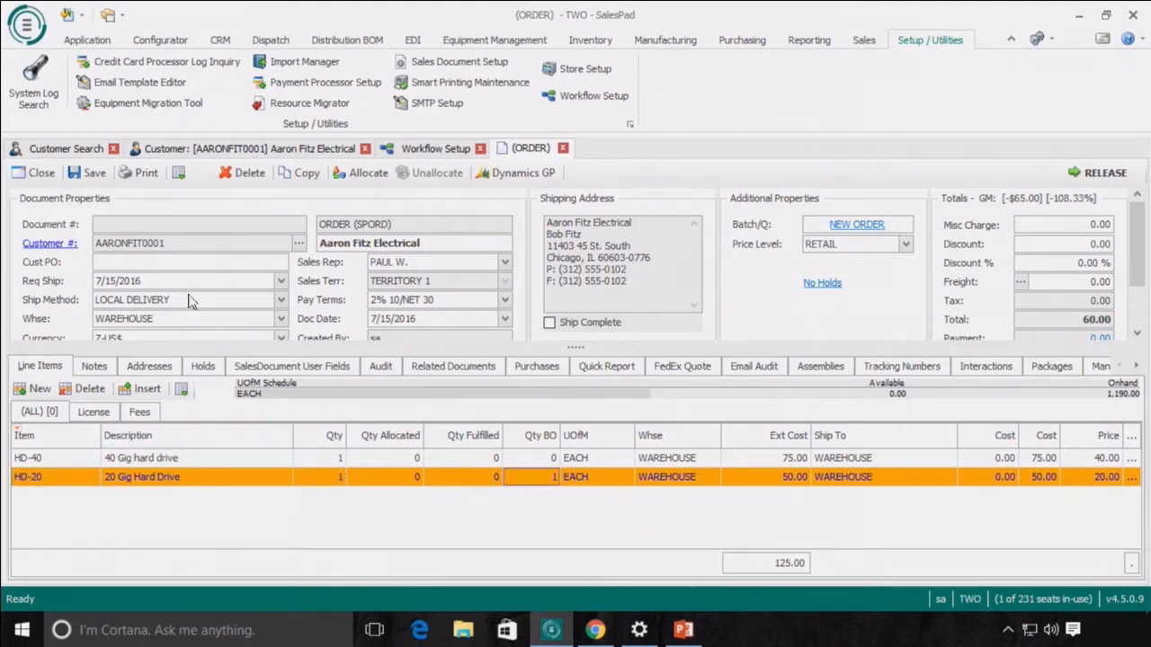
click(90, 173)
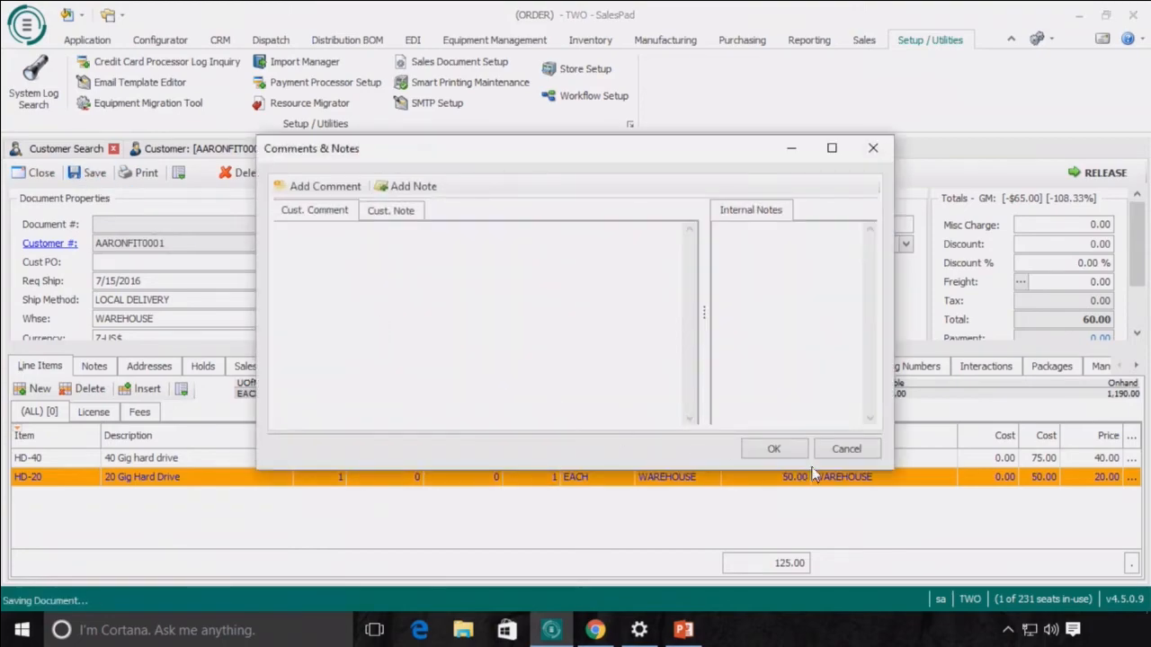
click(781, 451)
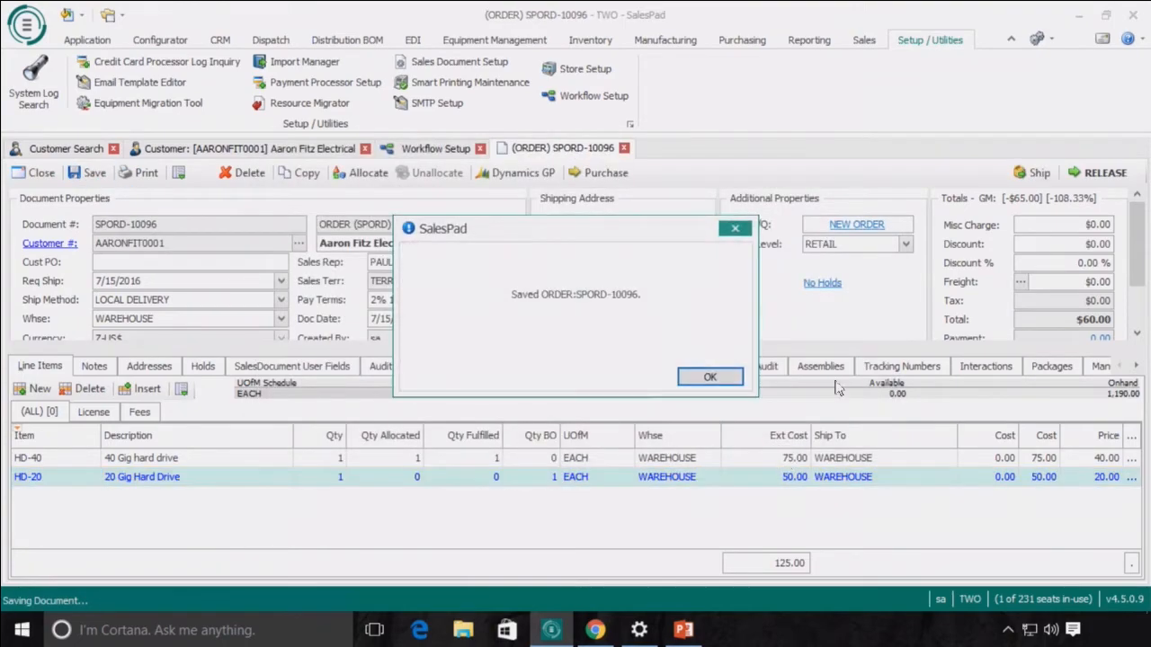
click(724, 378)
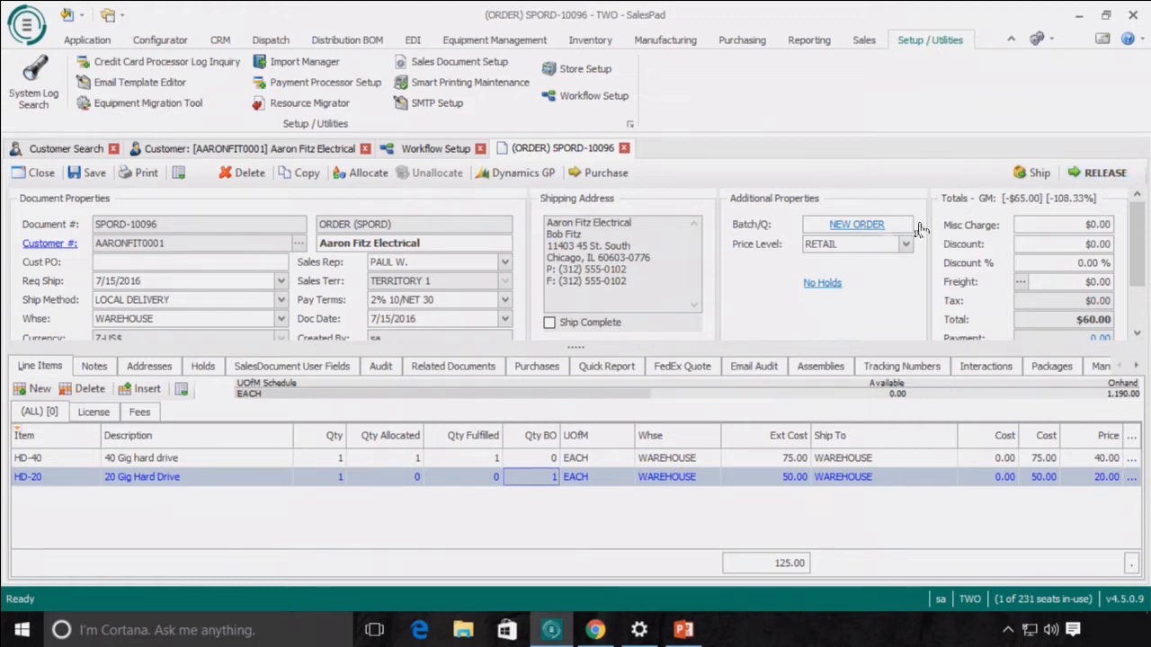
Release the saved order from the NEW ORDER queue, splitting the backordered HD-20 line into its own document.
click(1097, 173)
click(627, 377)
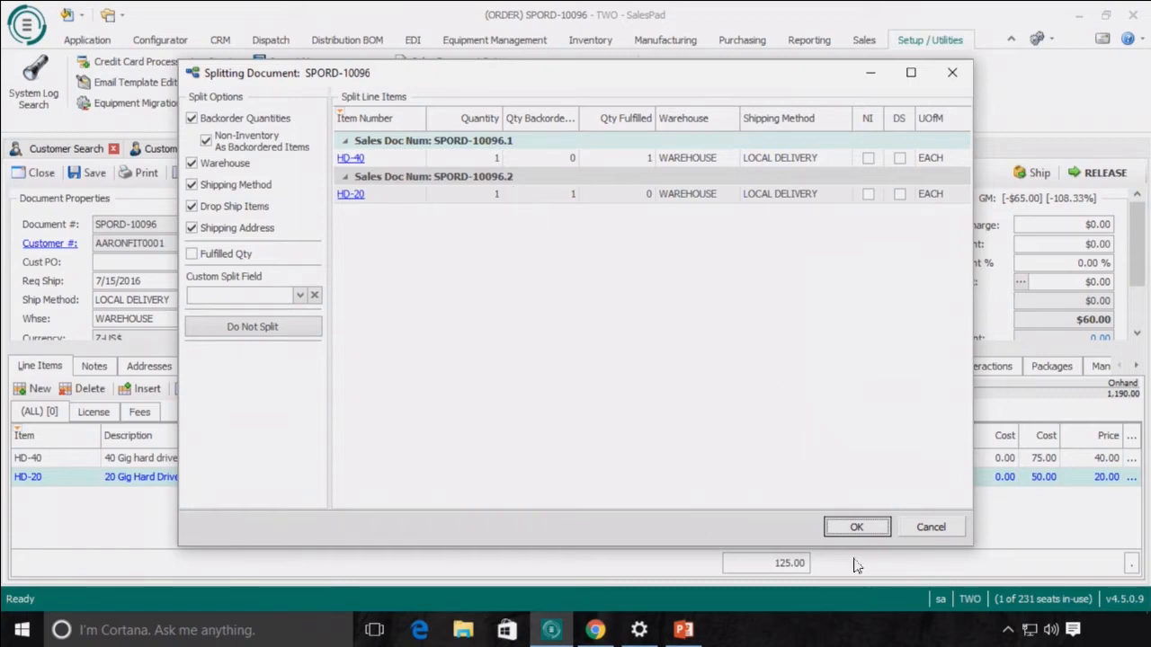
click(853, 527)
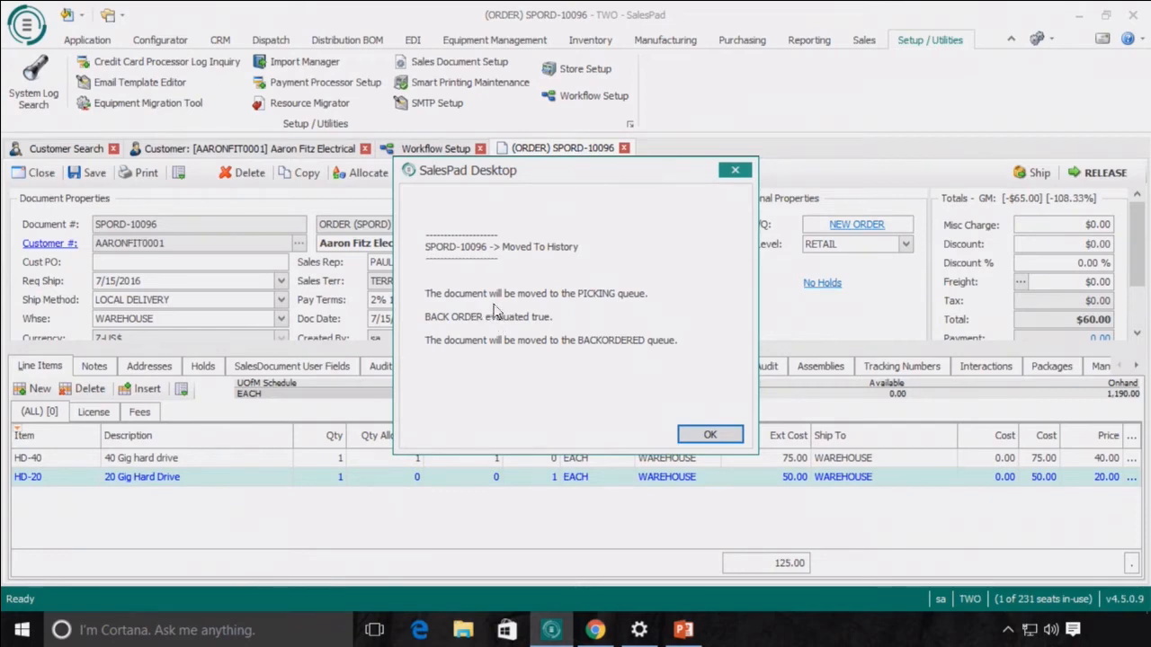
click(712, 435)
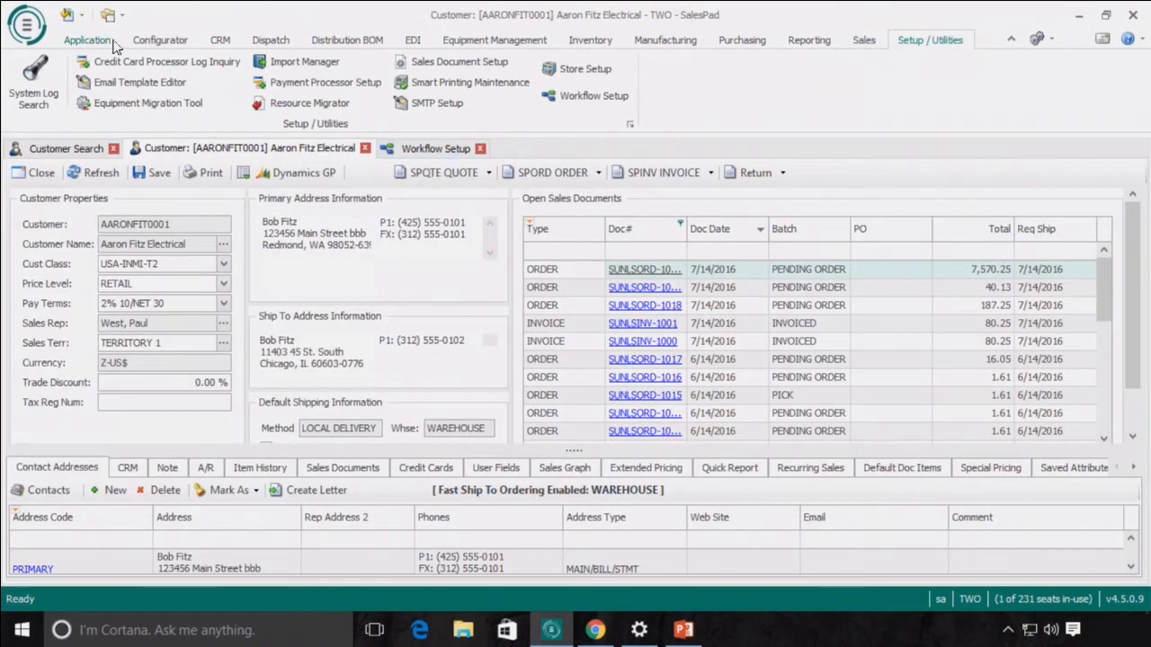
Open the Sales Monitor and inspect the line items of the newly split HD-40 order in the PICKING batch.
click(111, 42)
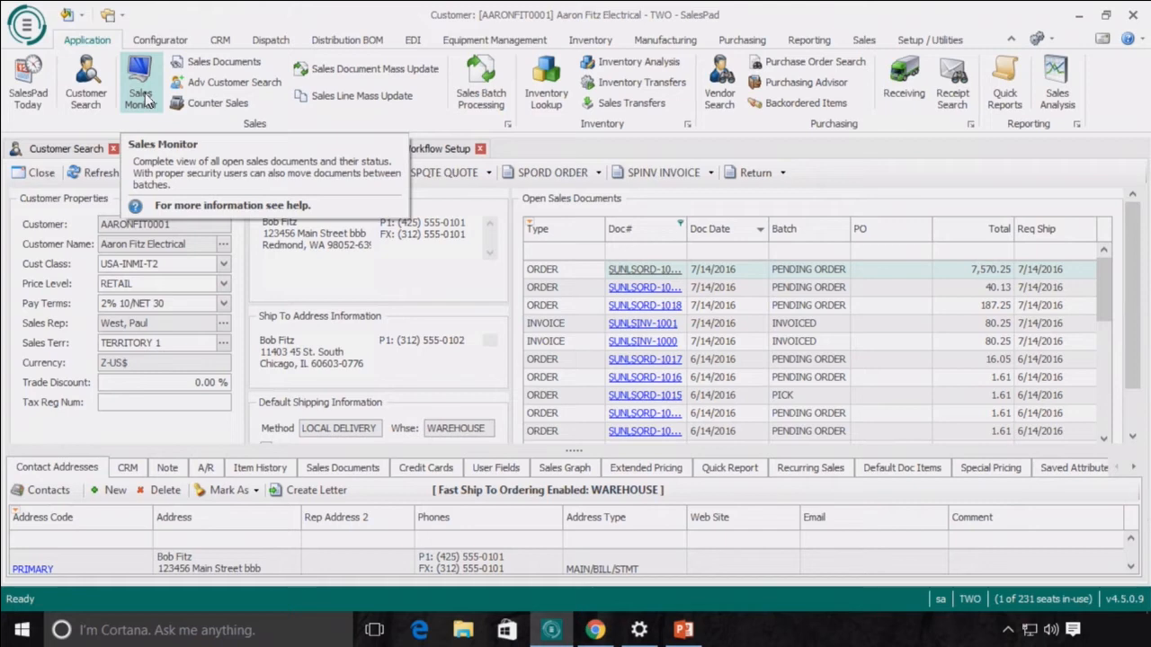
click(140, 94)
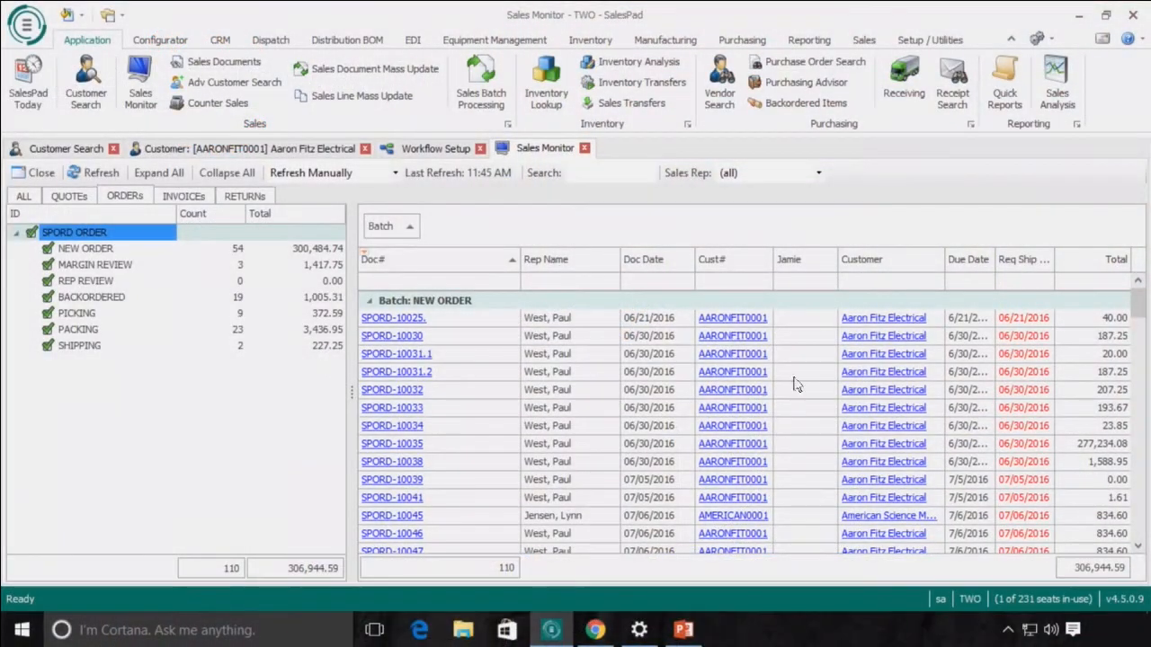
drag(1139, 322, 1133, 458)
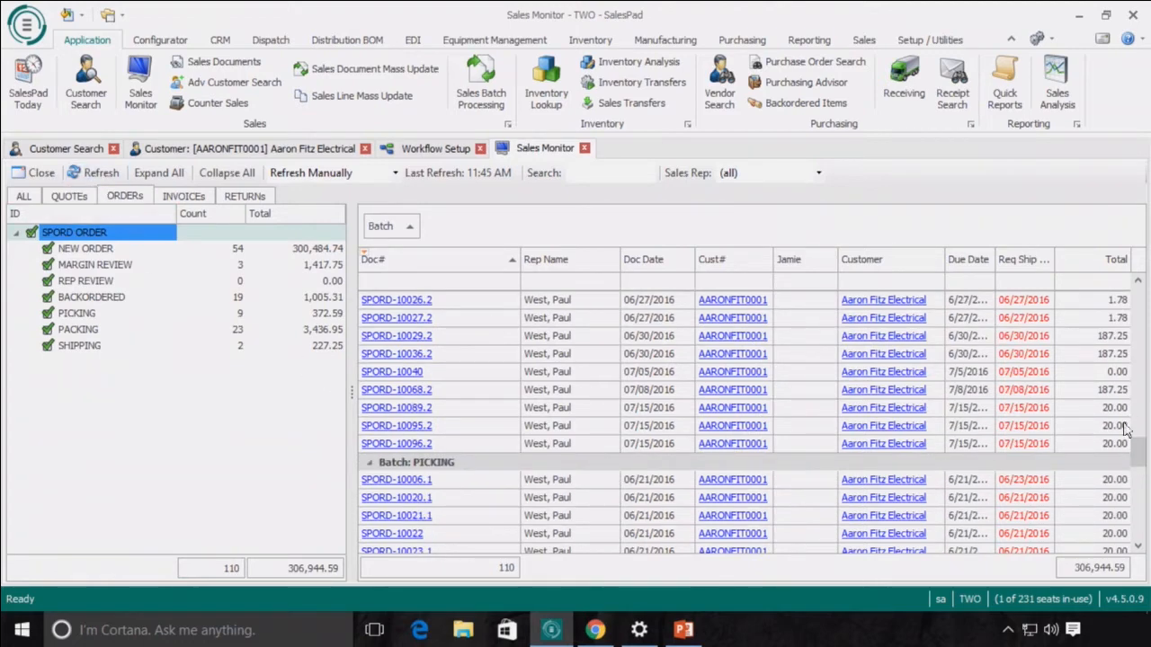
drag(1141, 457, 1140, 468)
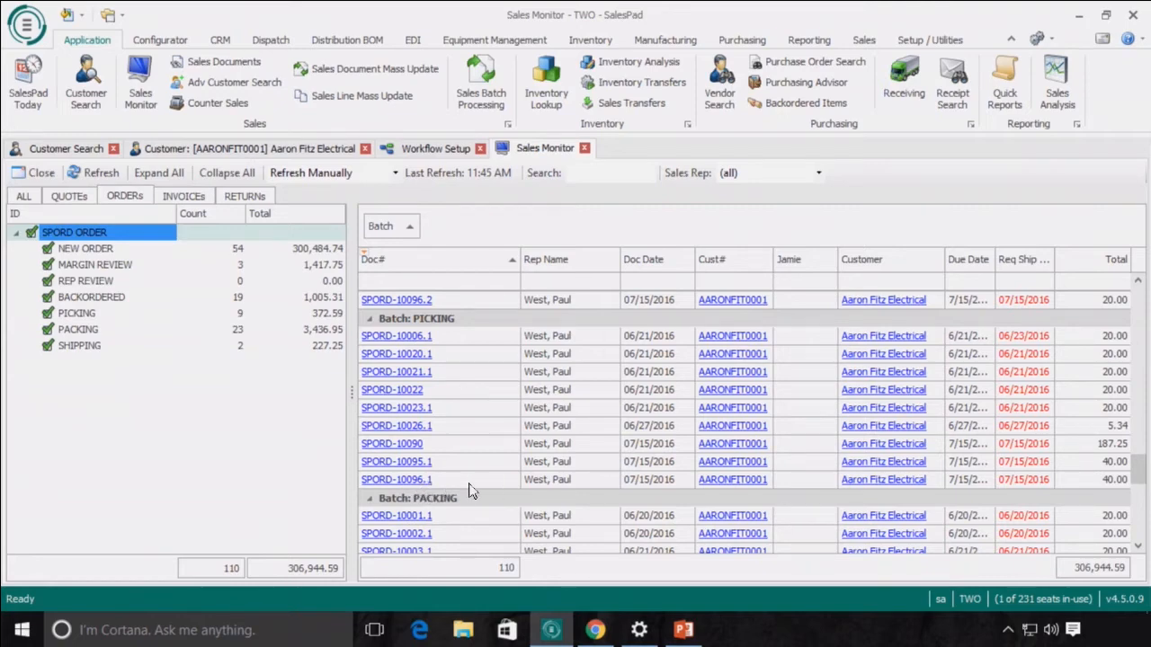
click(407, 481)
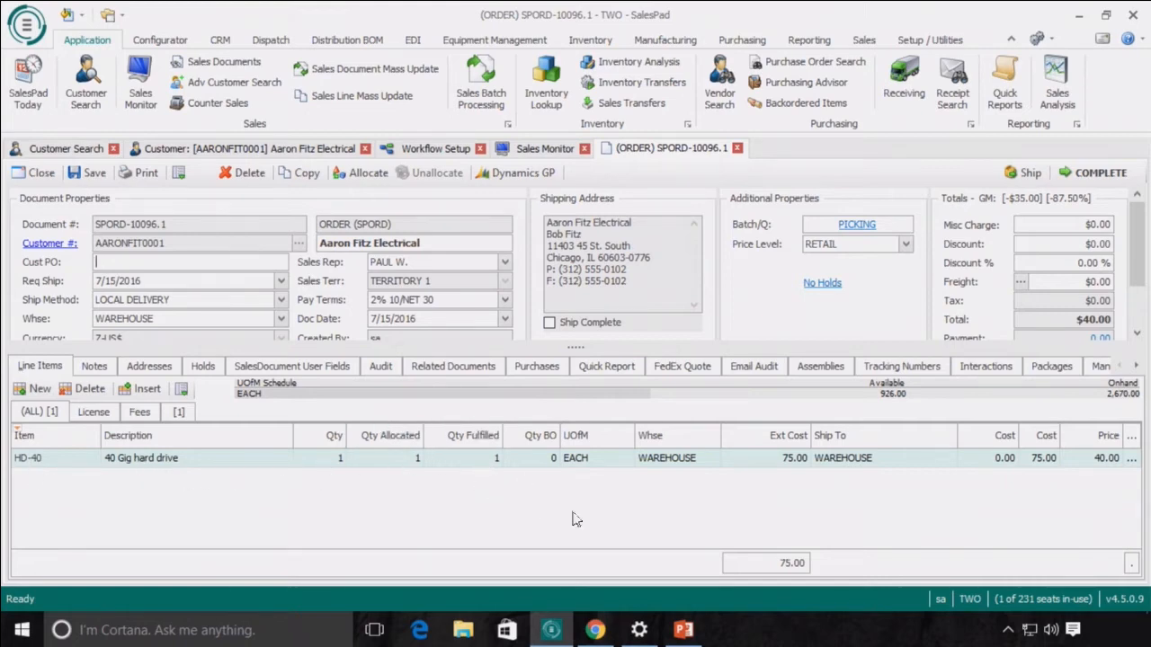
click(738, 149)
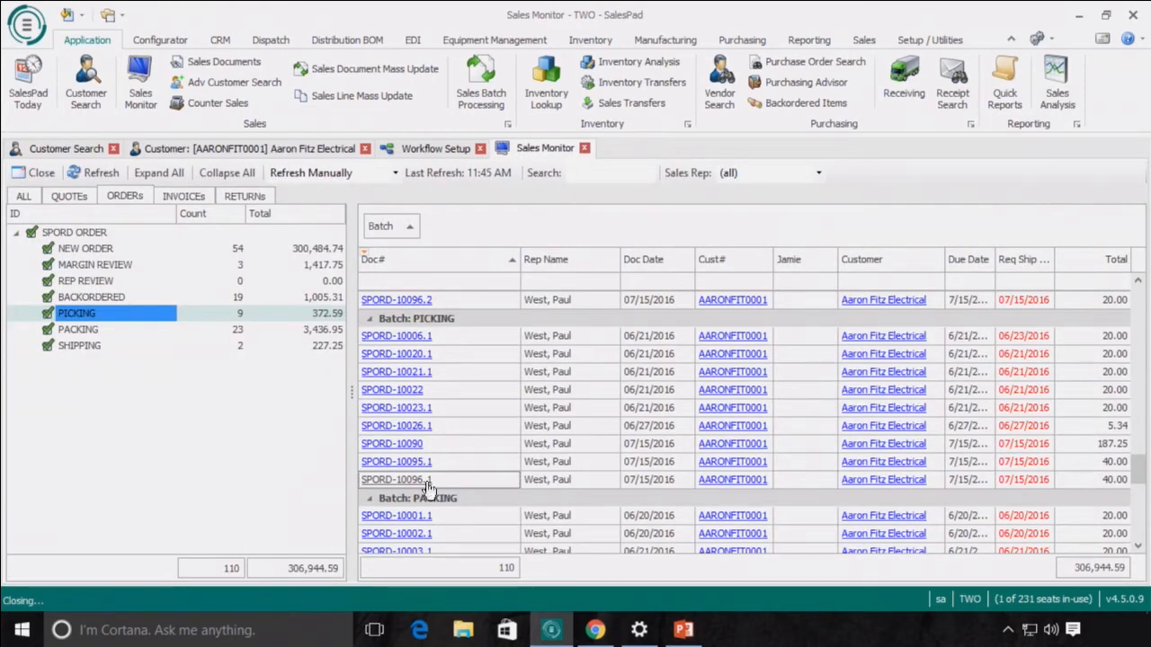
Inspect the line items of the newly split HD-20 order in the BACKORDERED batch, then close that order.
scroll(468, 480, up, 5)
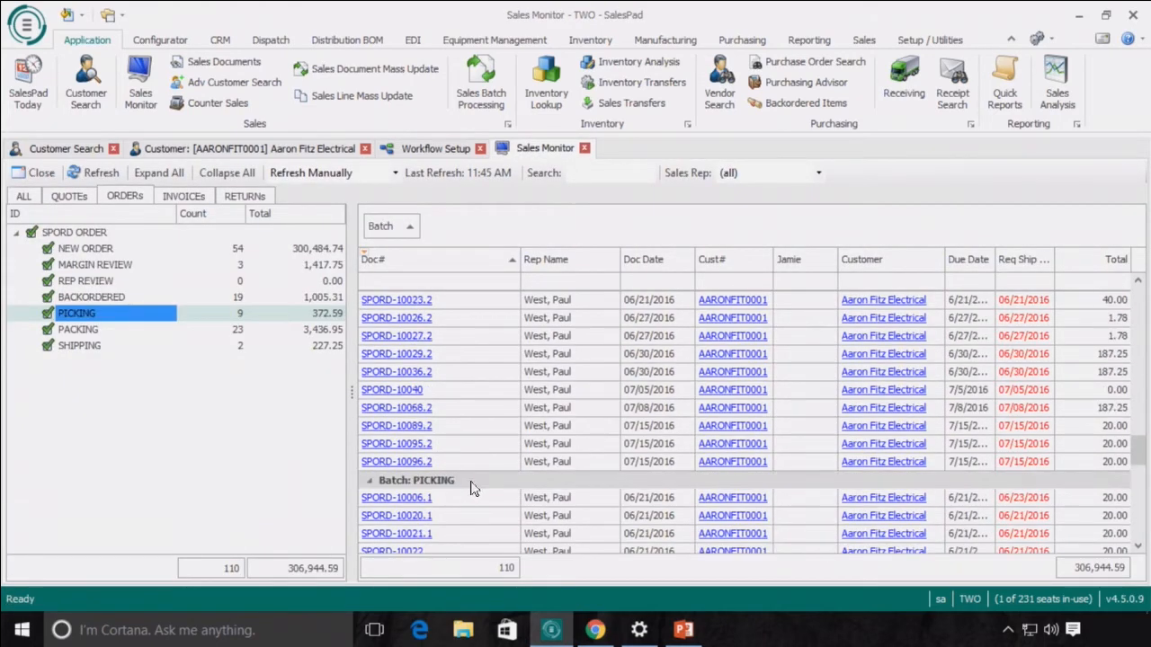
scroll(475, 489, up, 2)
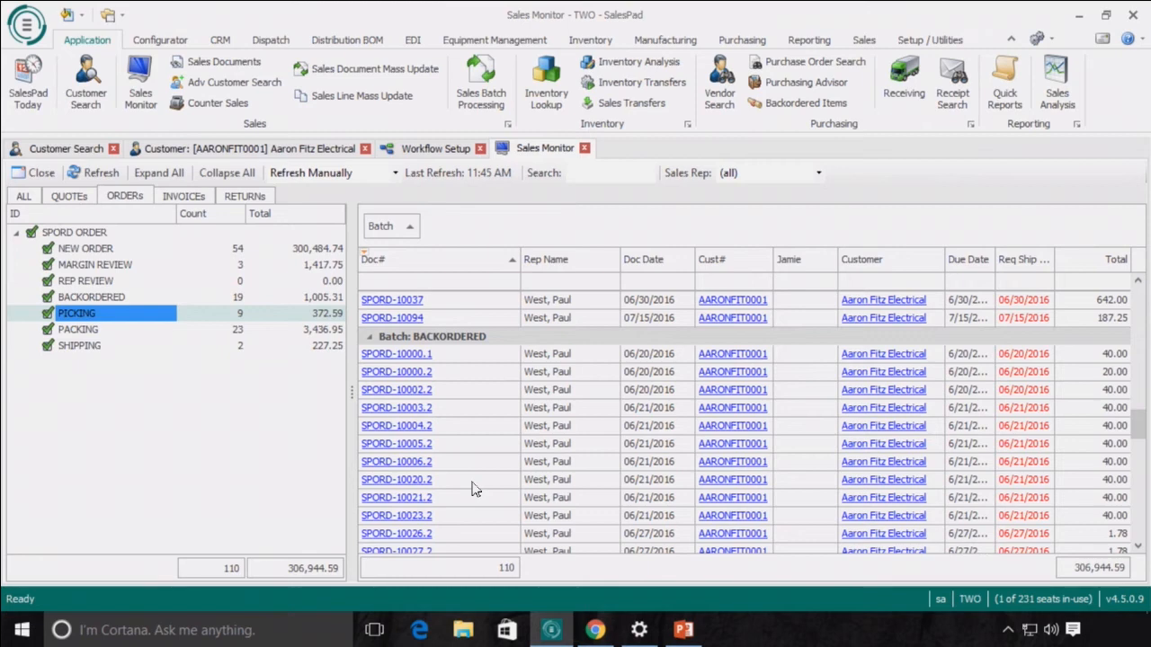
scroll(450, 387, down, 4)
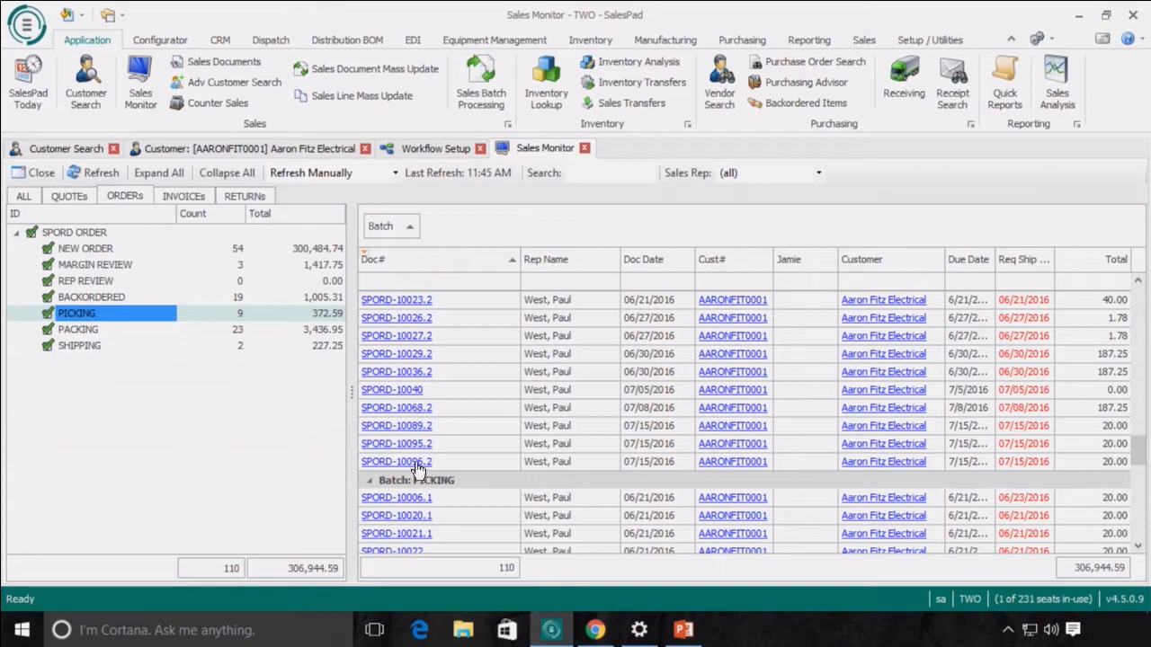
click(417, 464)
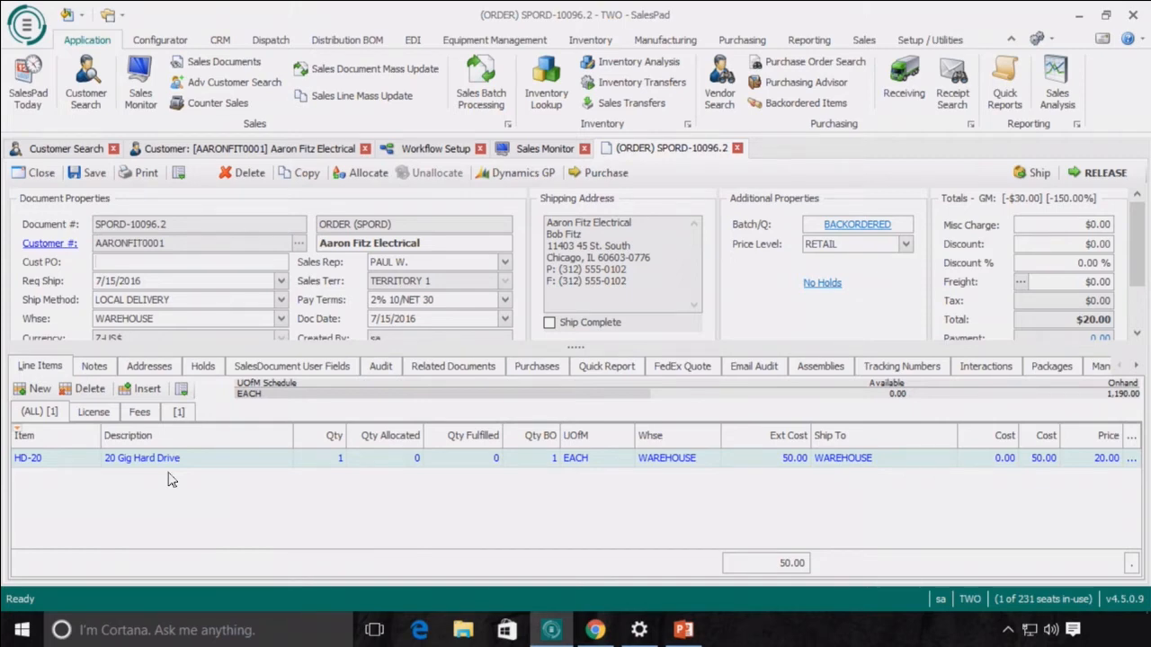
click(737, 148)
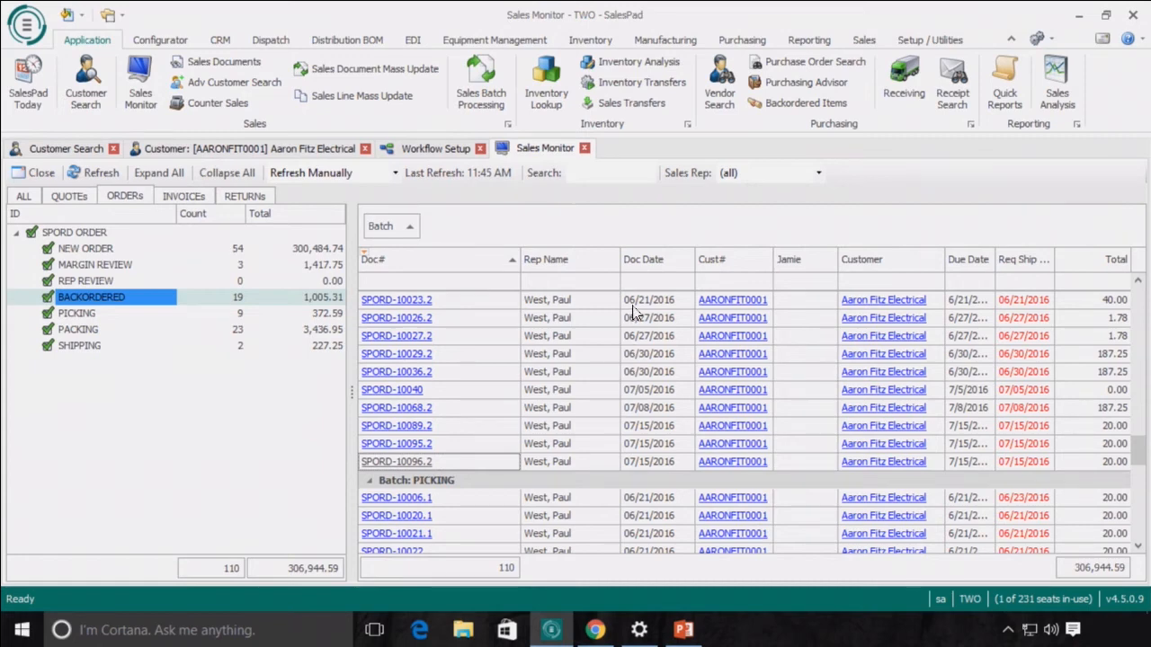
Examine the SPORD order workflow's queues and their button captions in Workflow Setup.
click(436, 148)
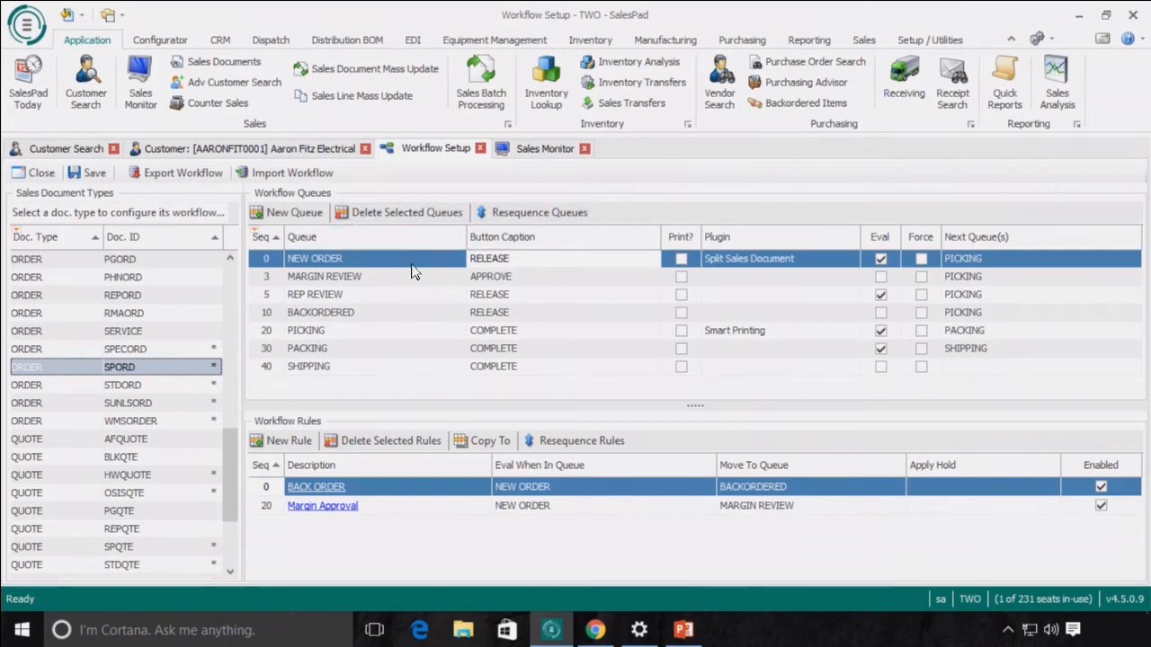
click(315, 281)
click(318, 295)
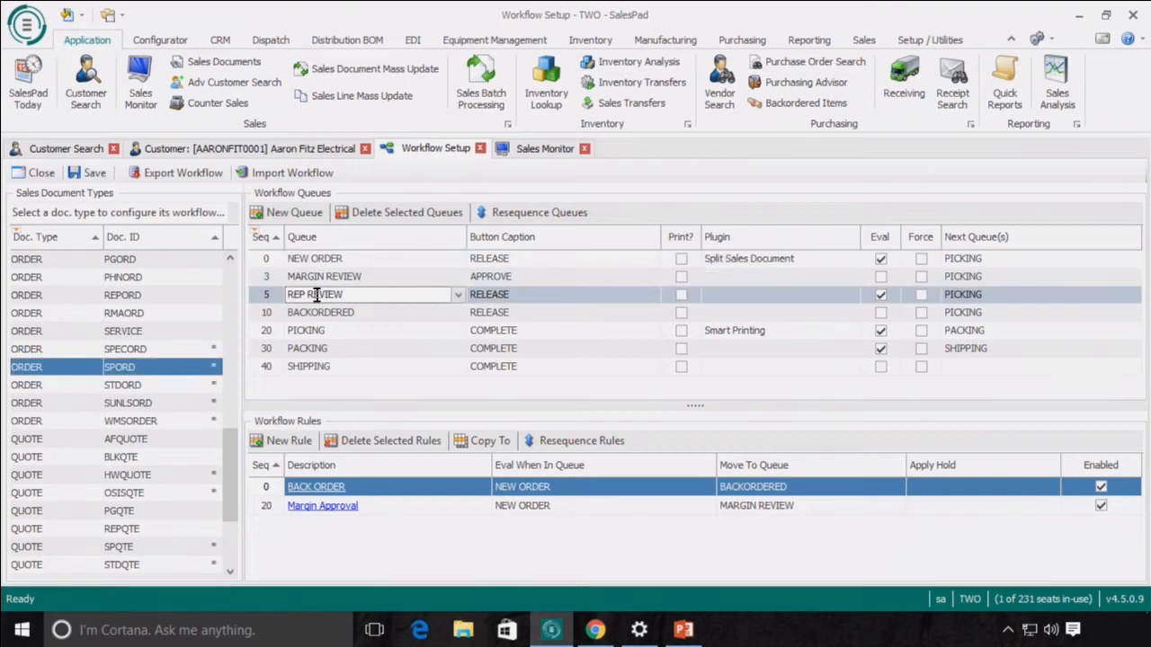
click(315, 313)
click(307, 331)
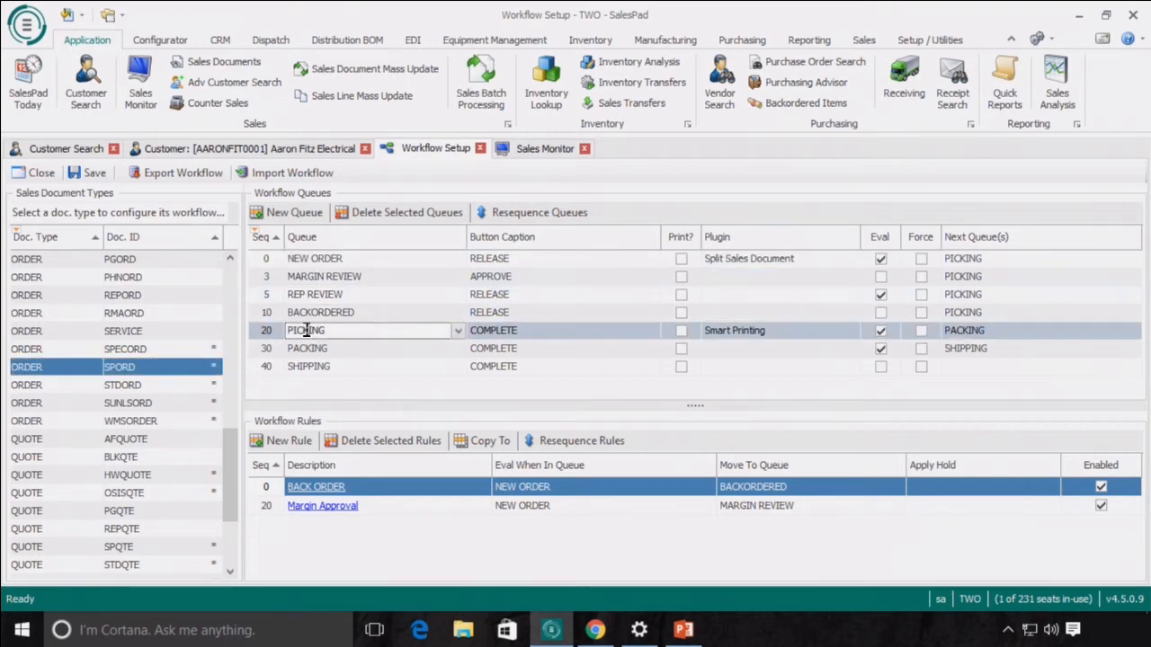
click(494, 261)
click(487, 278)
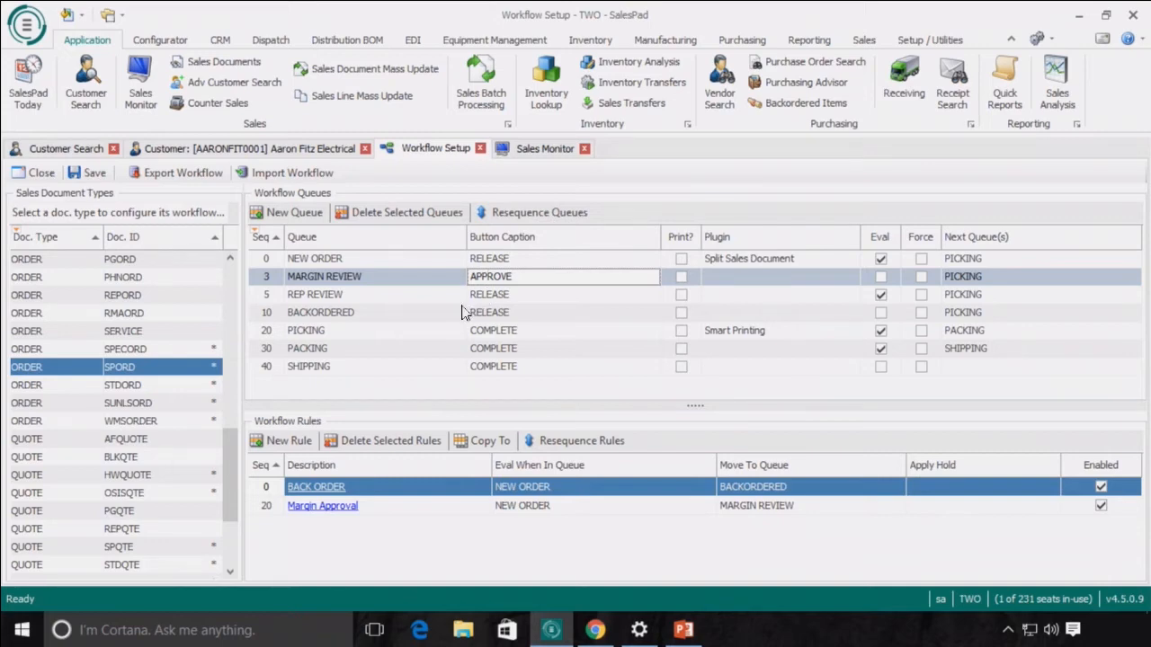
click(499, 261)
click(494, 292)
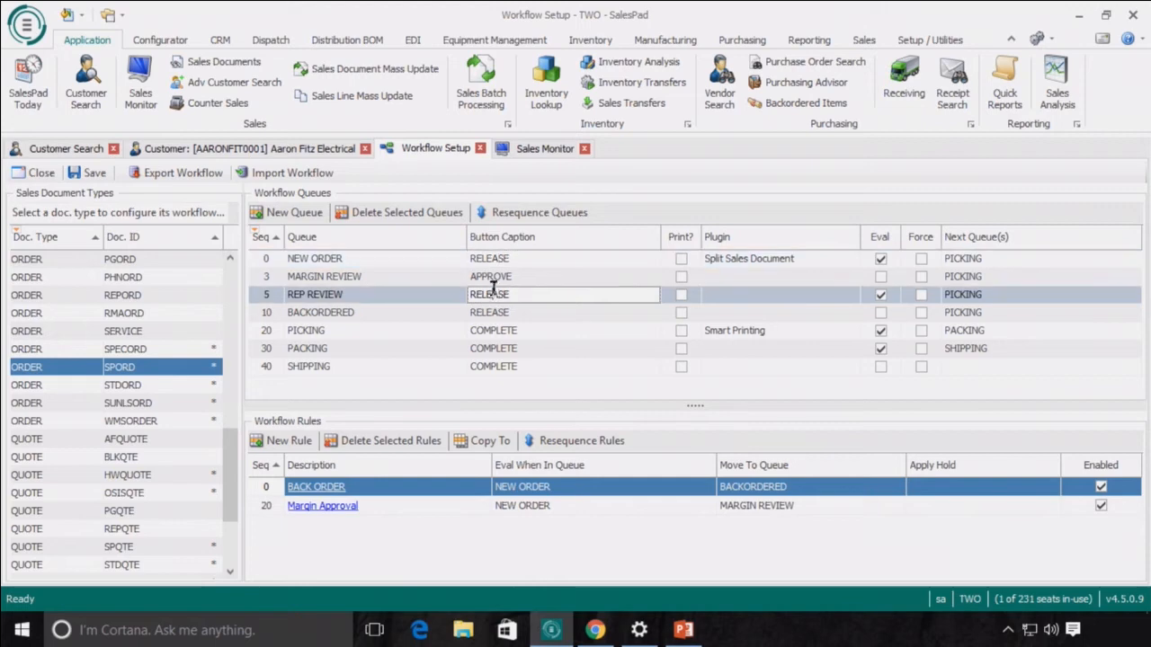
Browse the plugins available for the NEW ORDER queue, keeping Split Sales Document selected.
click(738, 270)
click(746, 270)
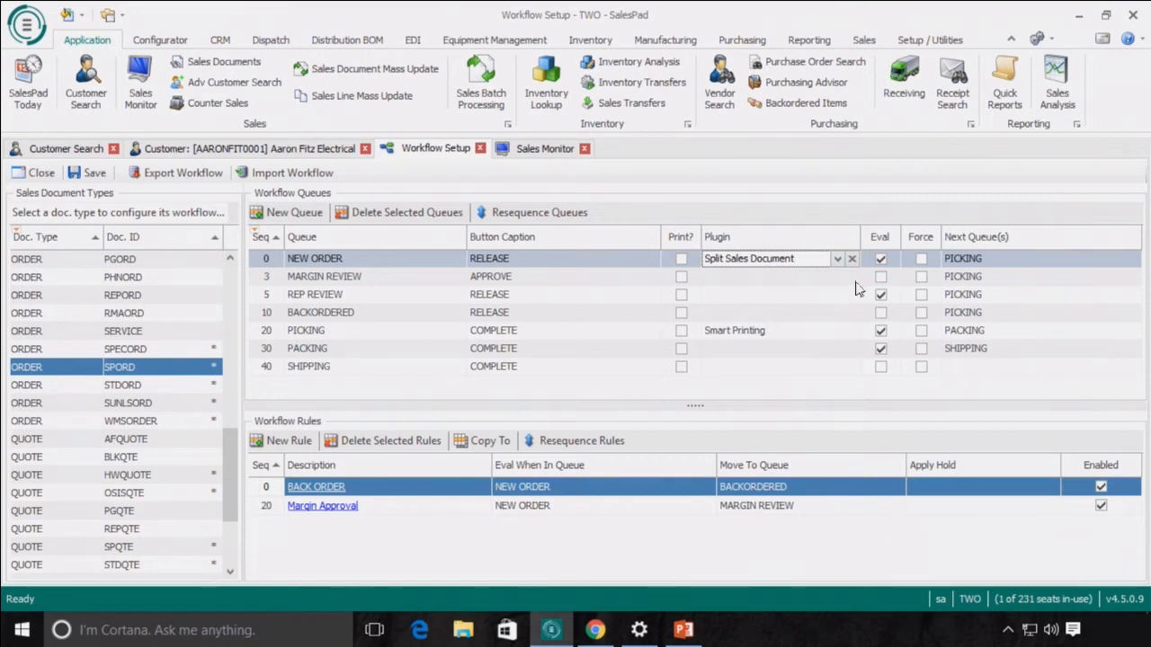
click(837, 259)
drag(919, 342, 917, 319)
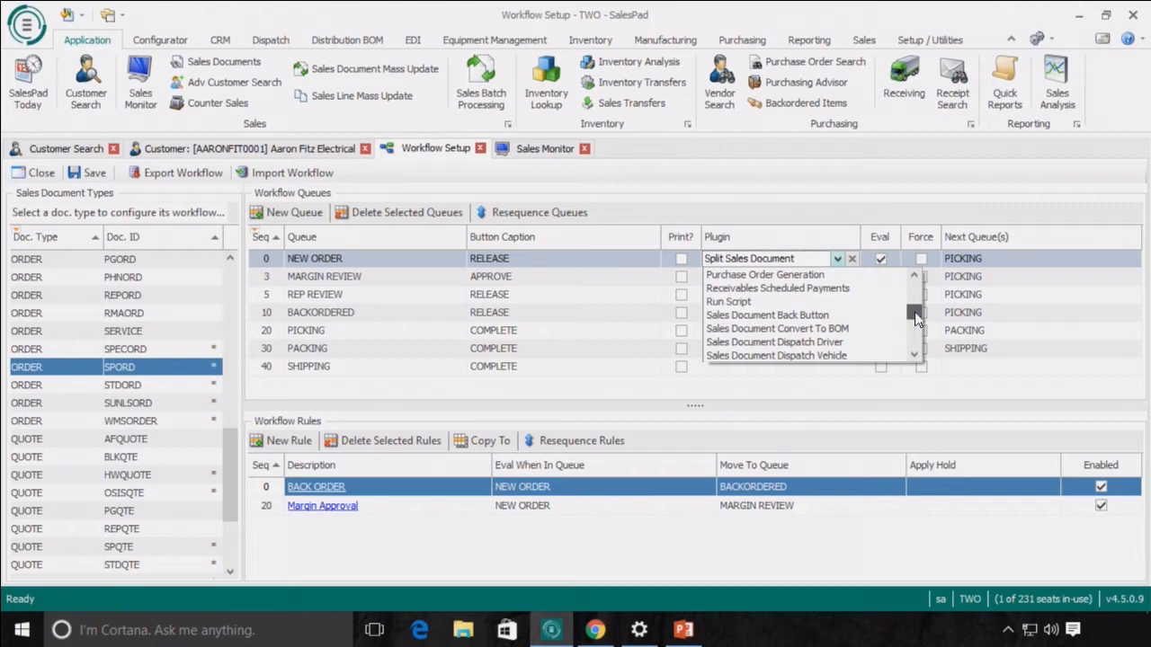
drag(915, 318, 916, 312)
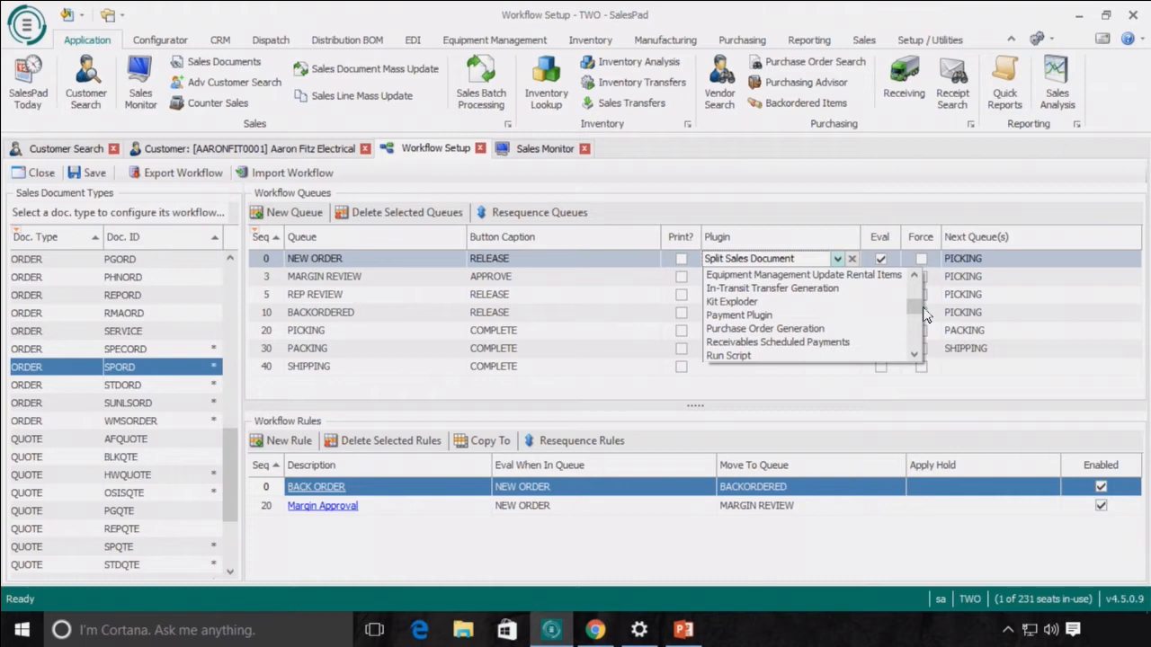
click(815, 247)
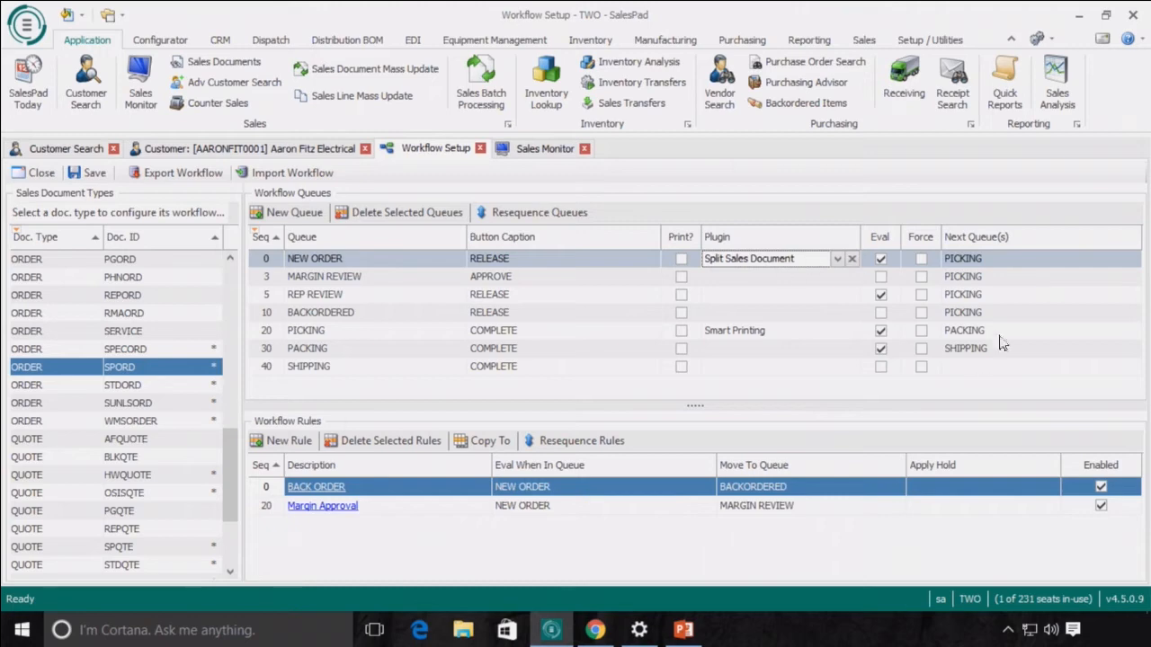
Enlarge the workflow rules area and review the conditions and target queues of the BACK ORDER and Margin Approval rules.
click(880, 258)
drag(676, 406, 678, 358)
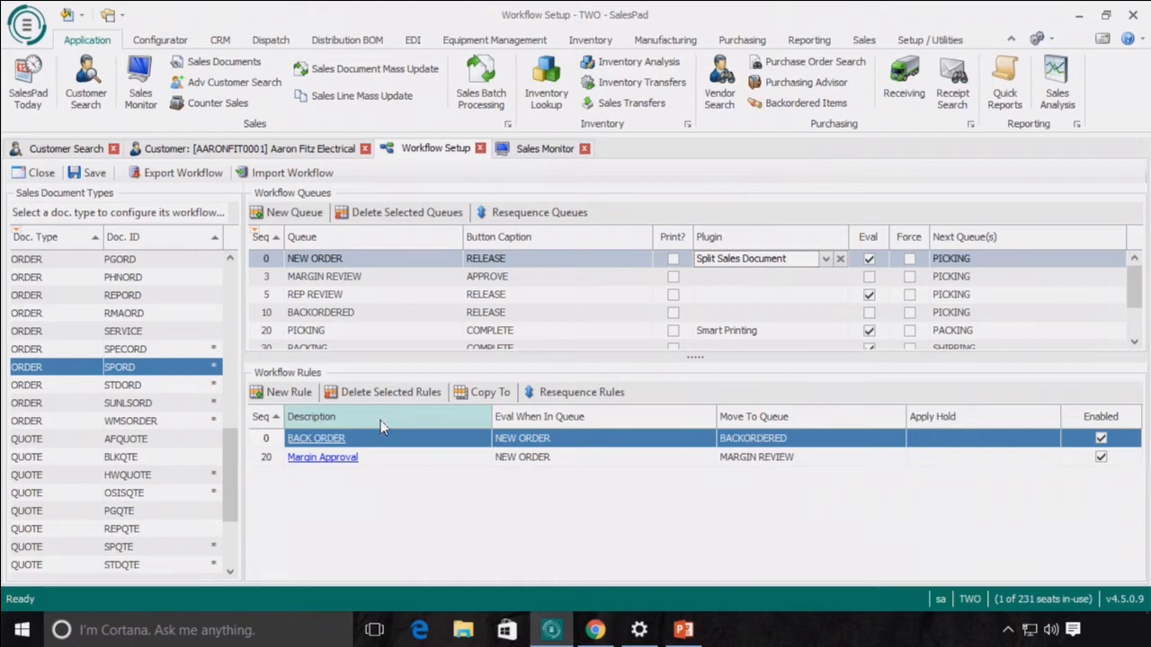
click(336, 444)
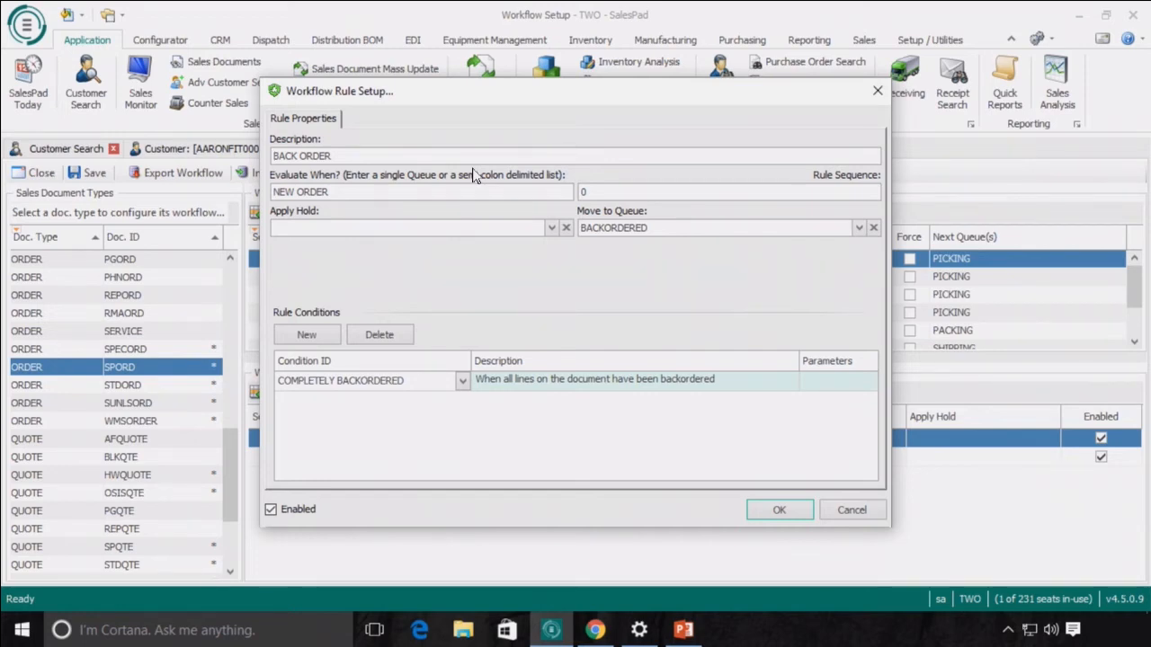
click(854, 512)
double_click(385, 461)
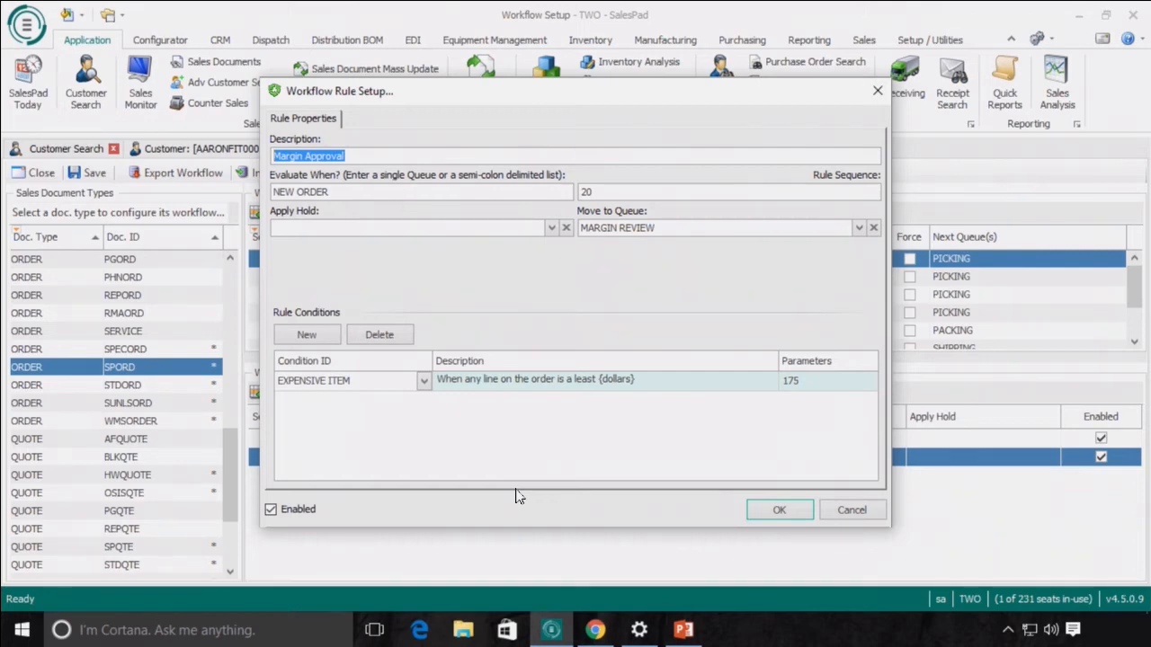
click(778, 512)
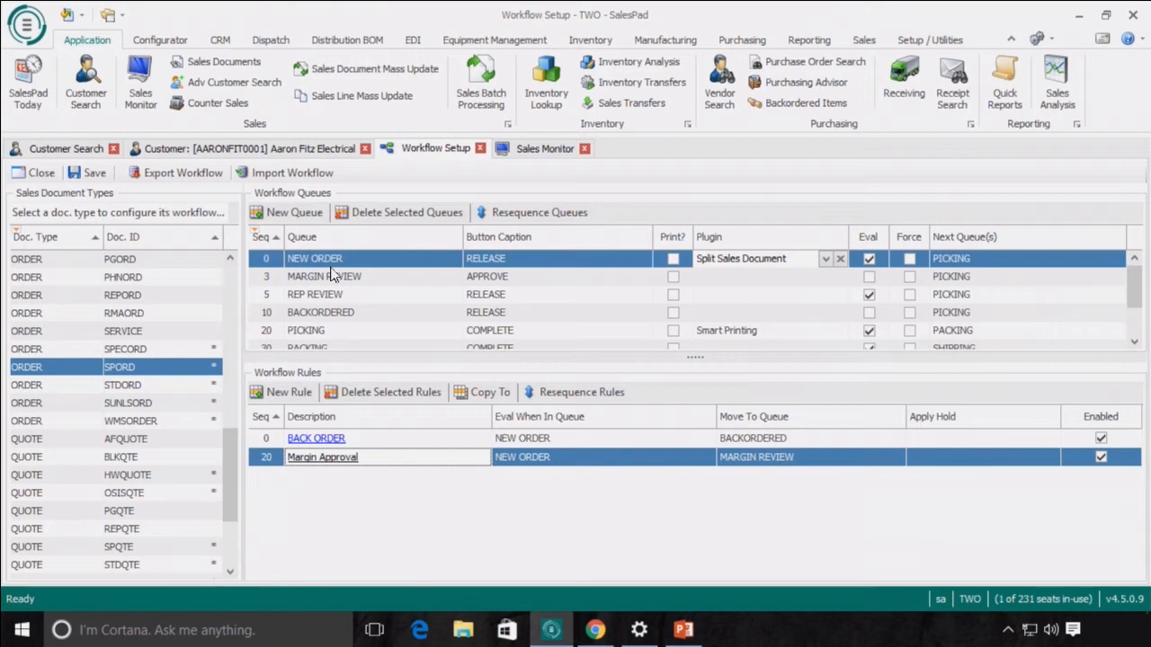
Create a new SPORD order for Aaron Fitz Electrical with item 3705, Caster Wheel - Urethane, and save it.
click(270, 150)
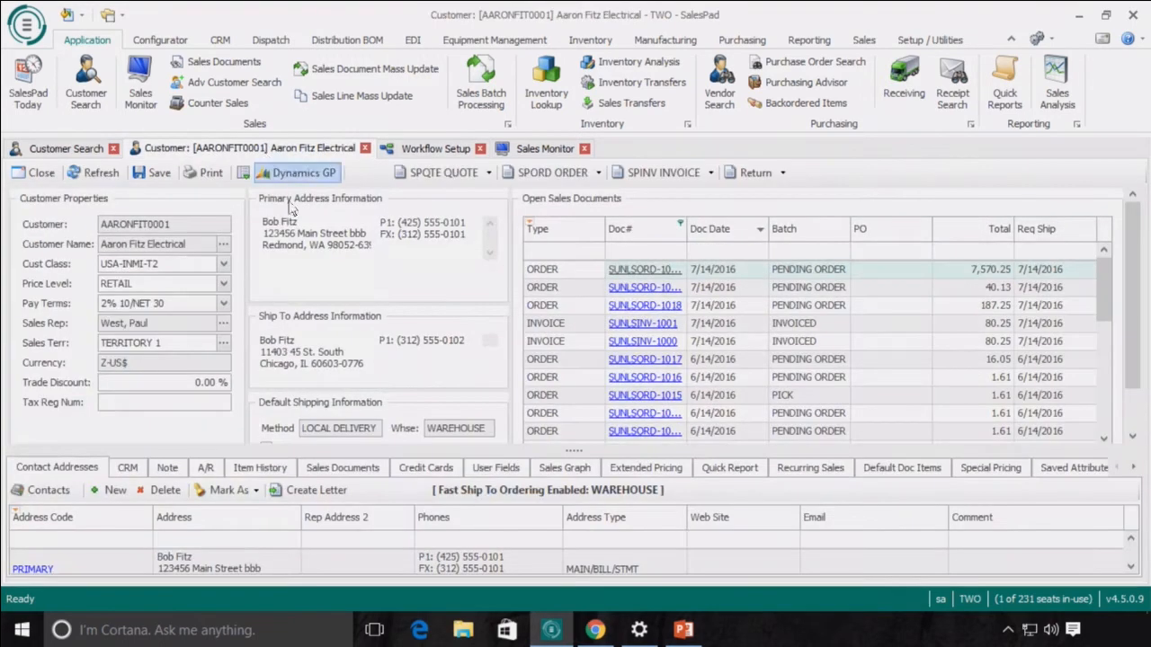
click(537, 177)
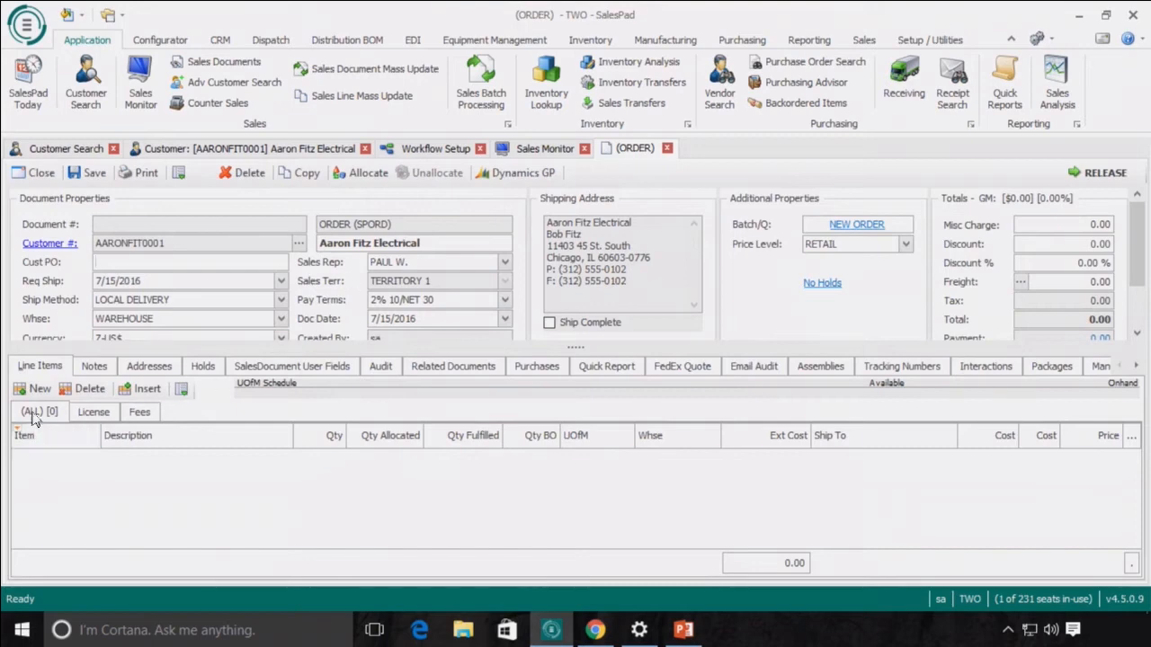
click(36, 391)
click(48, 459)
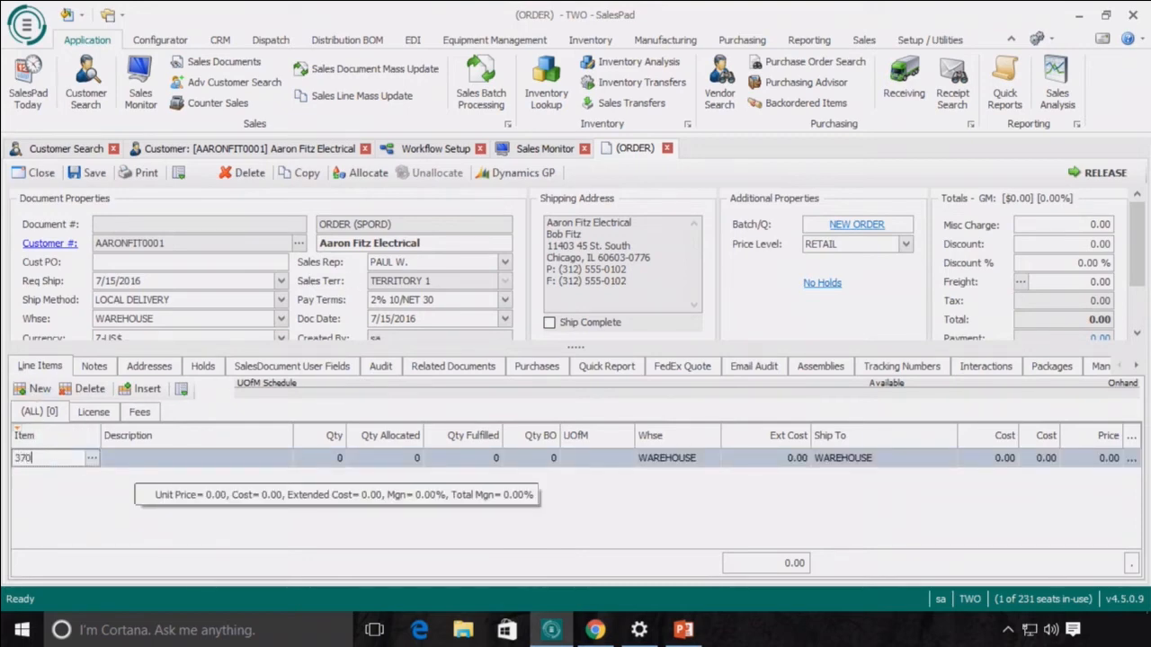
key(Tab)
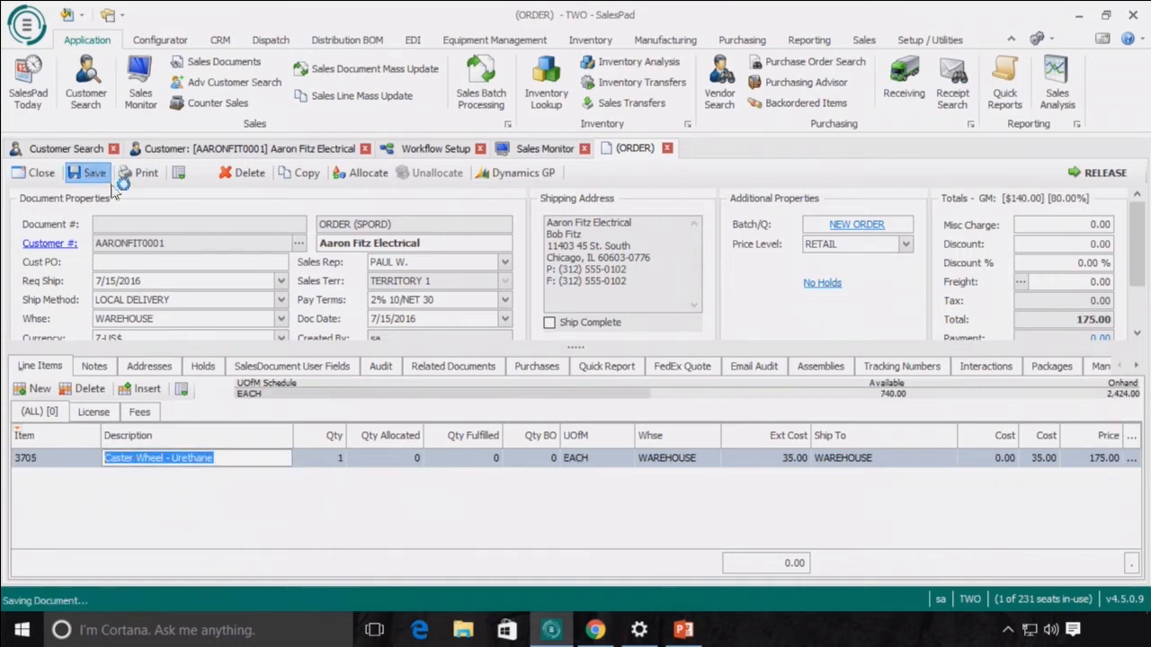
click(88, 173)
click(781, 450)
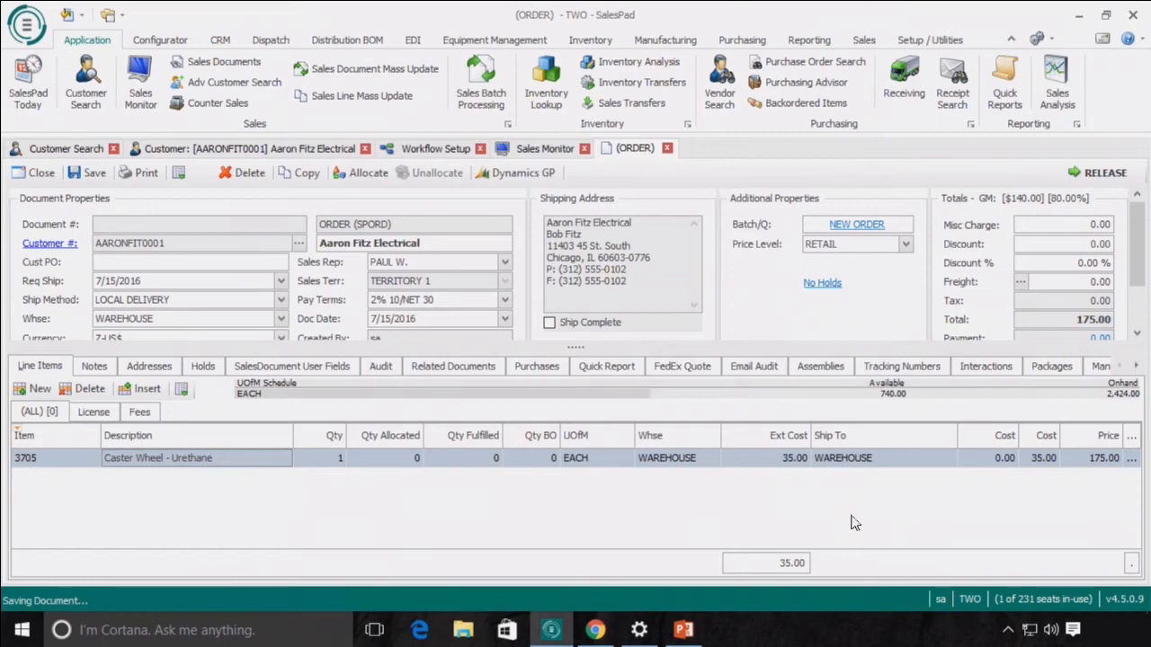
click(725, 385)
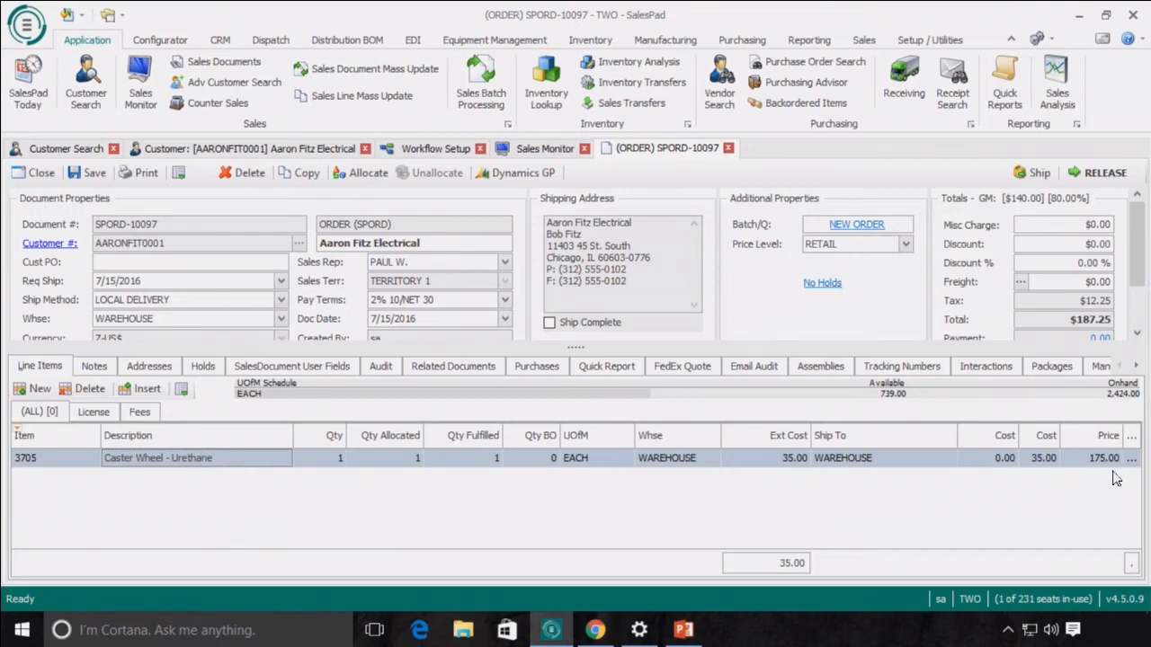
Release the new caster wheel order from the NEW ORDER queue and acknowledge the workflow rule message.
click(1099, 173)
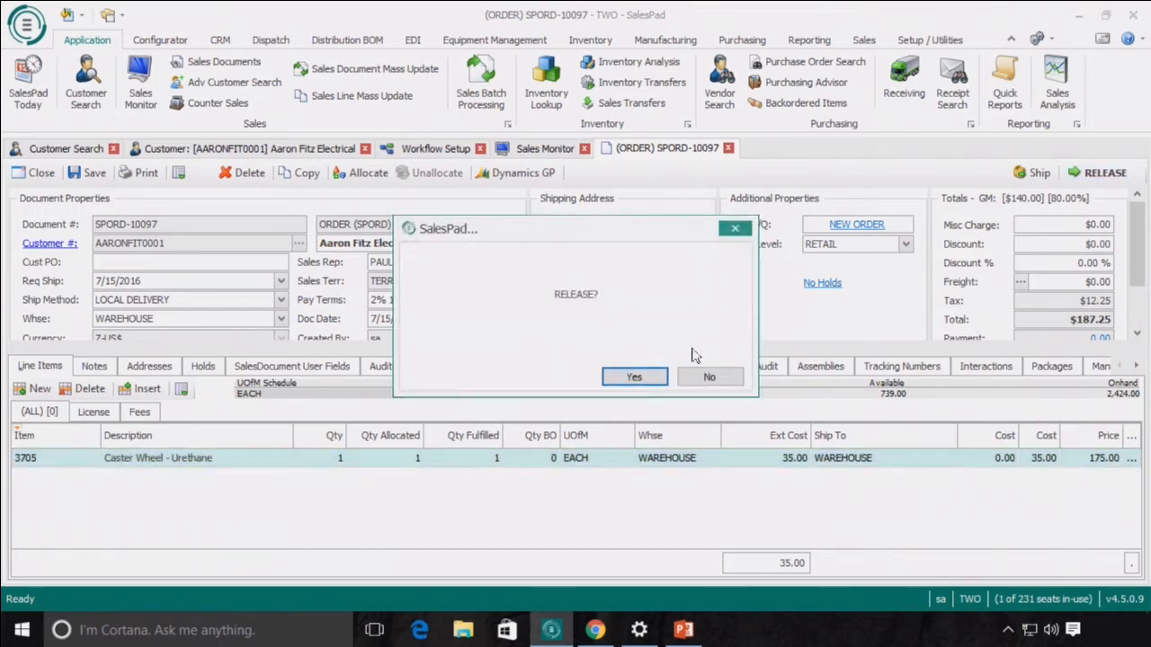
click(653, 379)
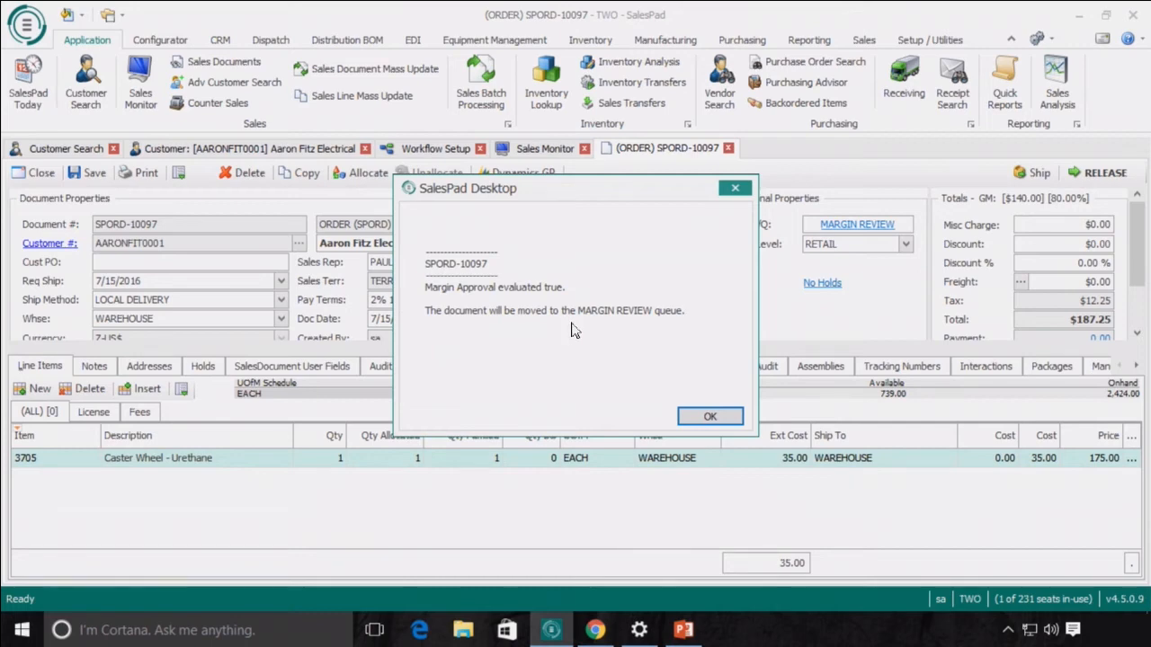
click(707, 416)
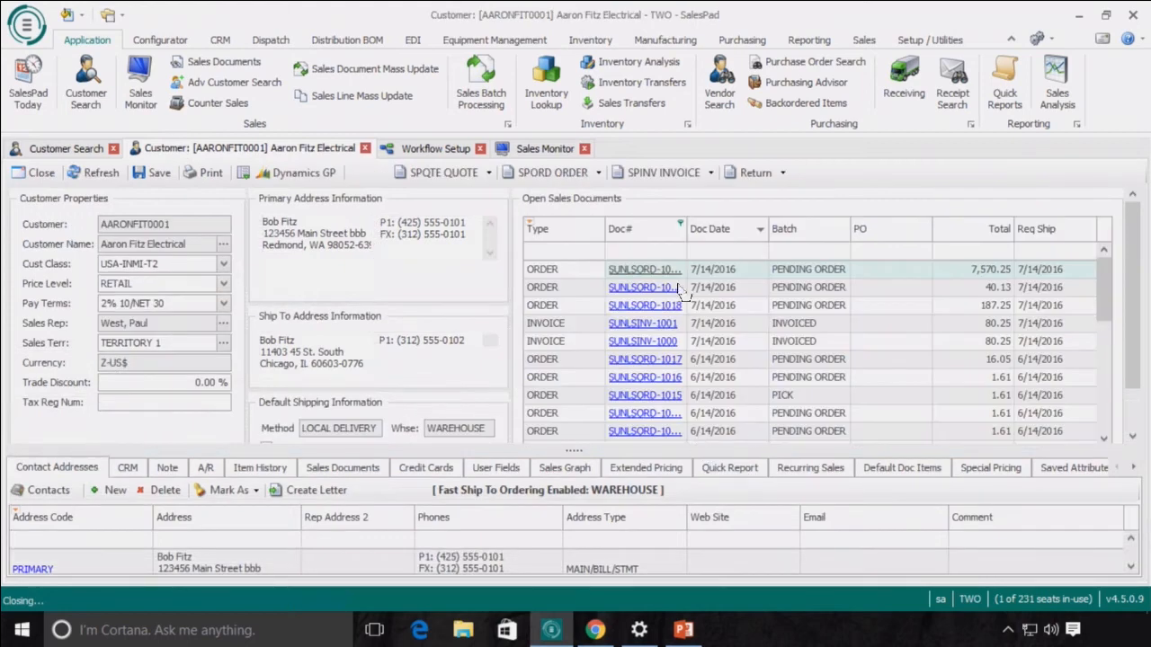
Refresh the Sales Monitor and examine the orders in the MARGIN REVIEW batch.
click(543, 149)
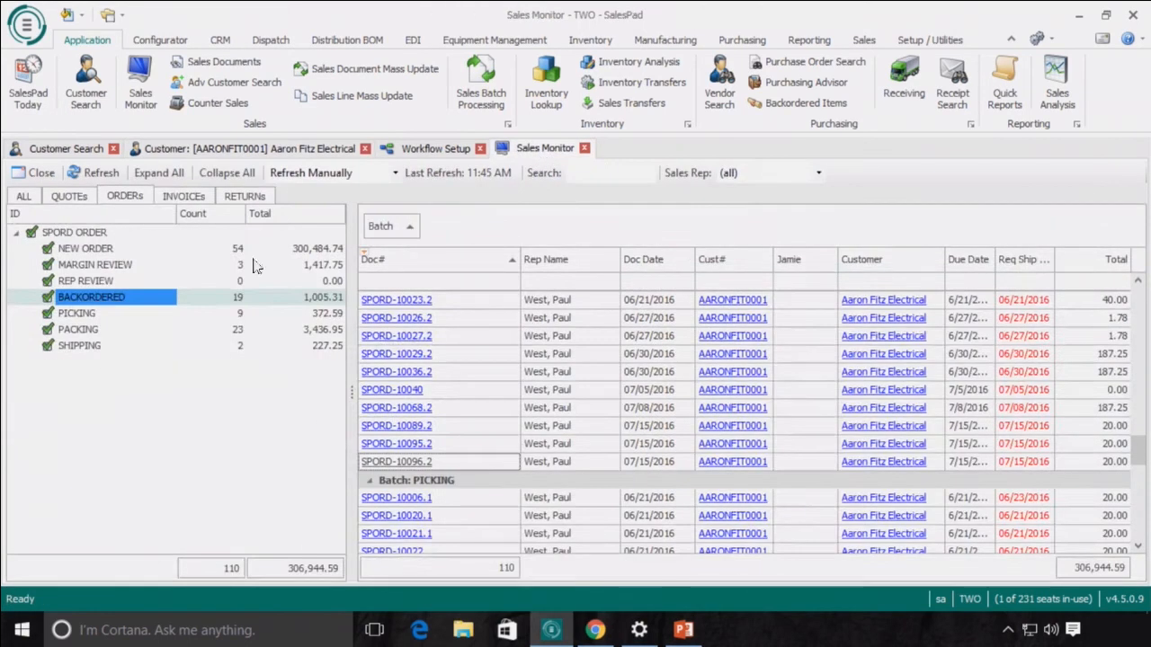
click(97, 172)
scroll(519, 398, down, 6)
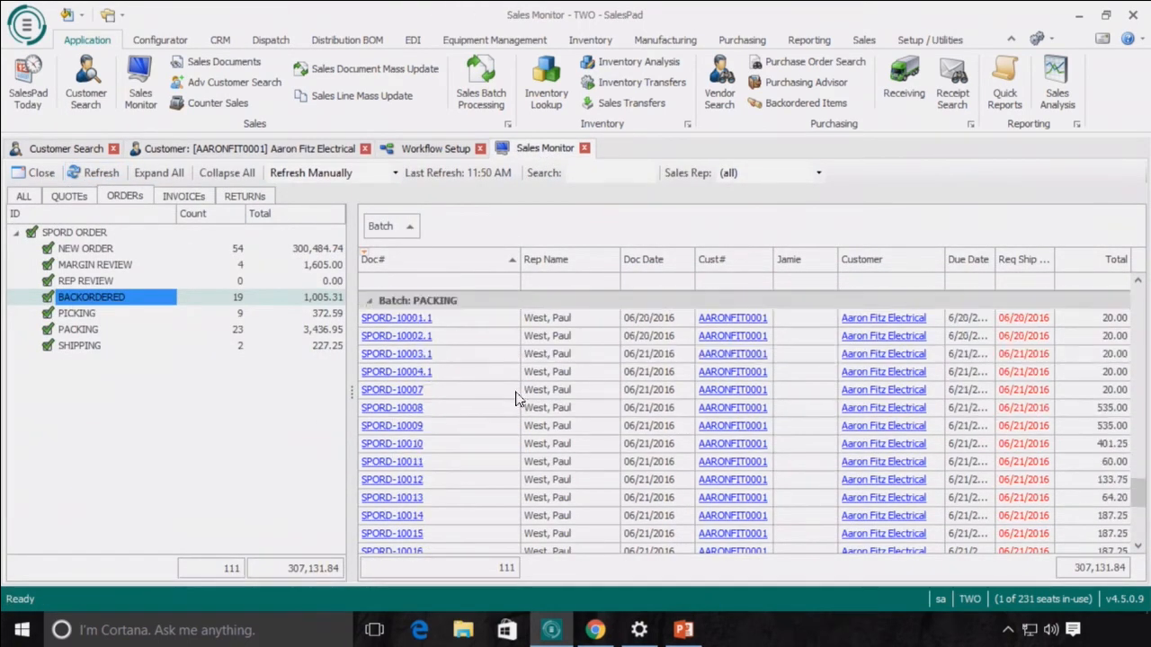
scroll(540, 418, up, 6)
scroll(546, 427, up, 8)
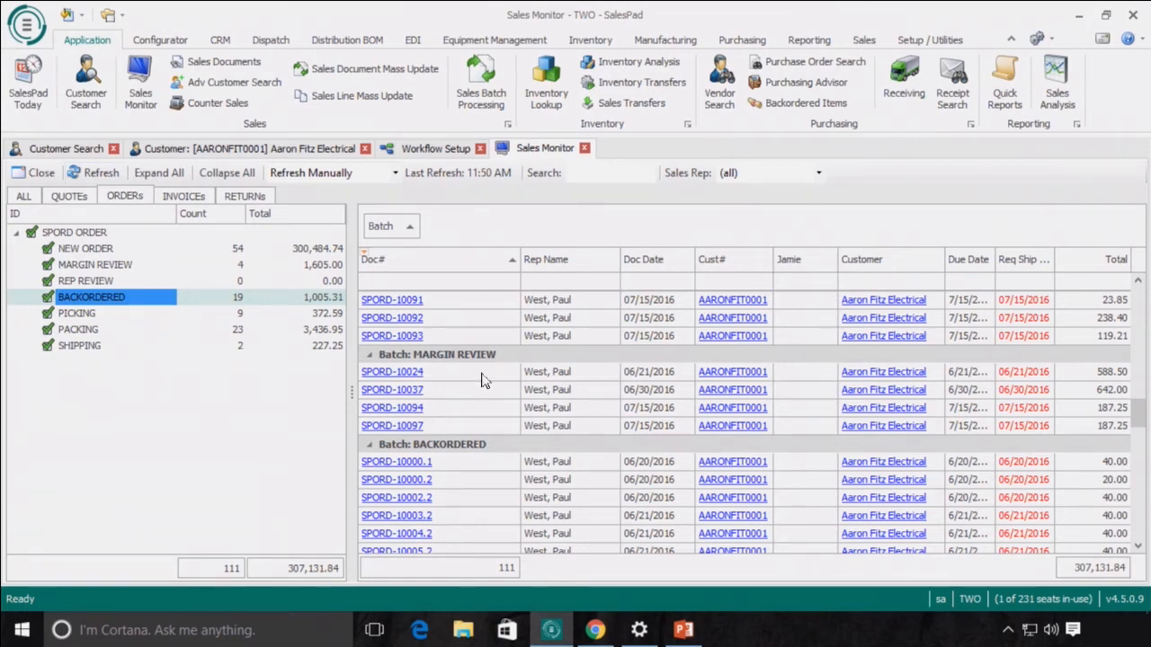
Review the Margin Approval rule in Workflow Setup, browse its available condition IDs, and leave the rule without changes.
click(436, 148)
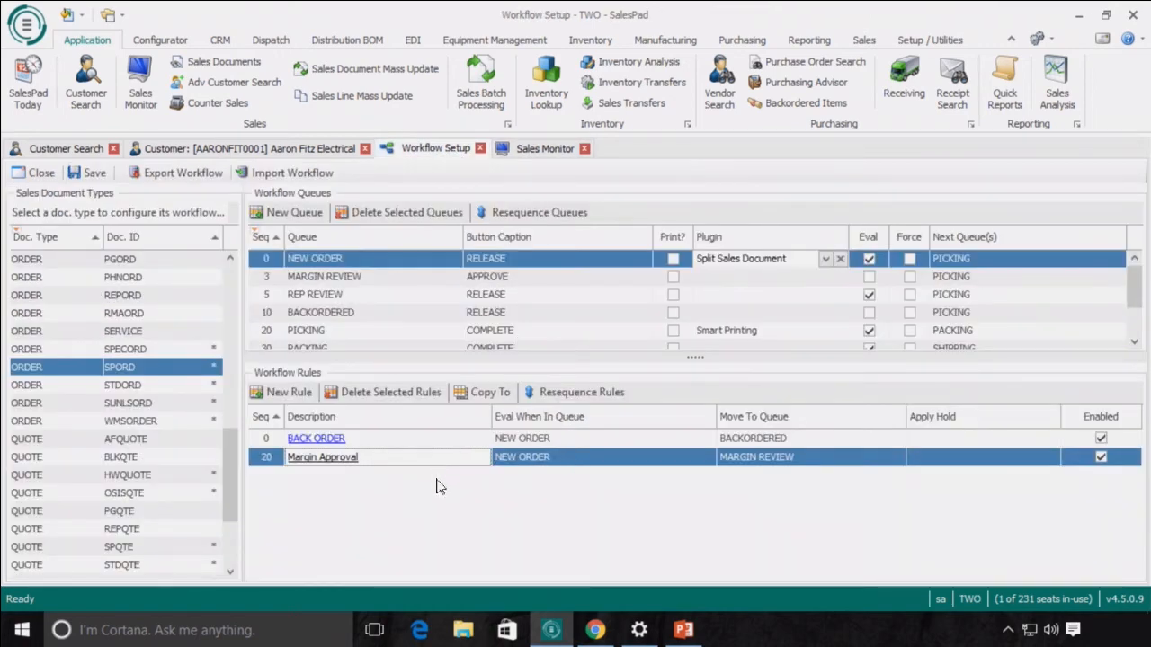
double_click(319, 457)
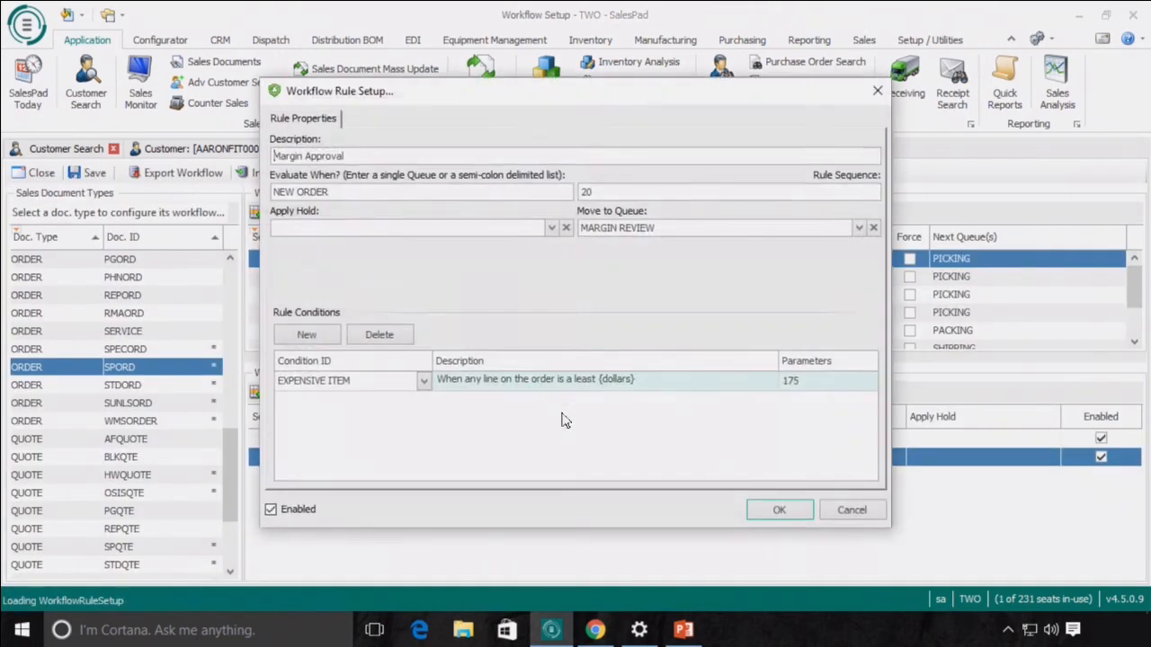
click(423, 383)
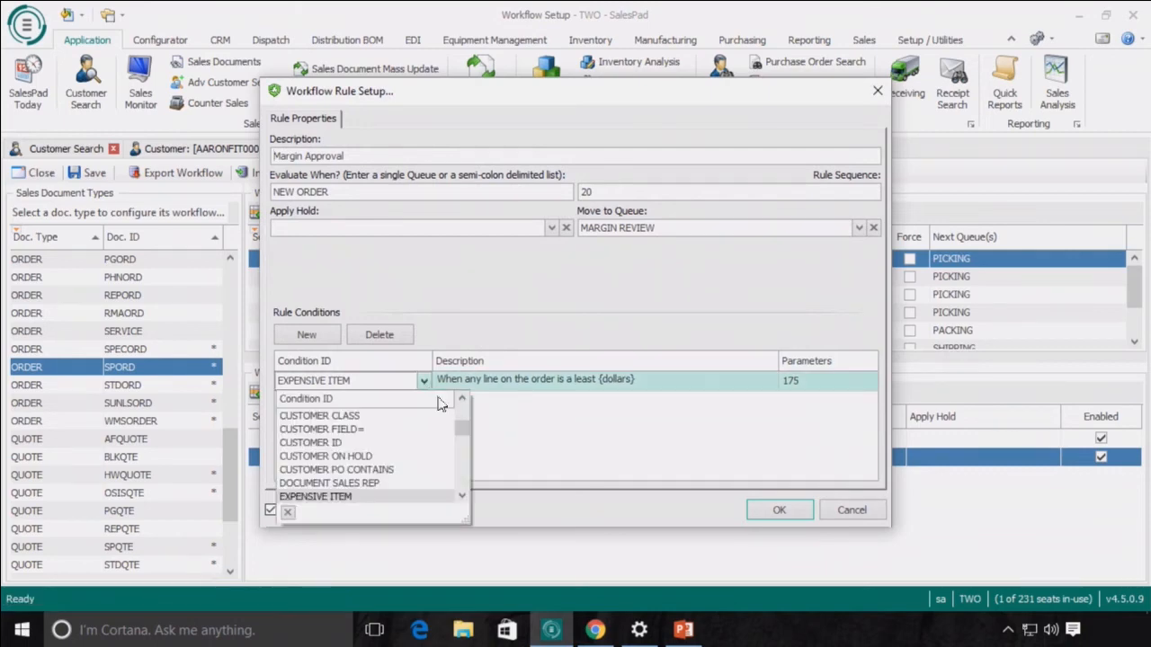
mouse_move(466, 425)
mouse_down()
mouse_move(467, 410)
mouse_move(471, 439)
mouse_up()
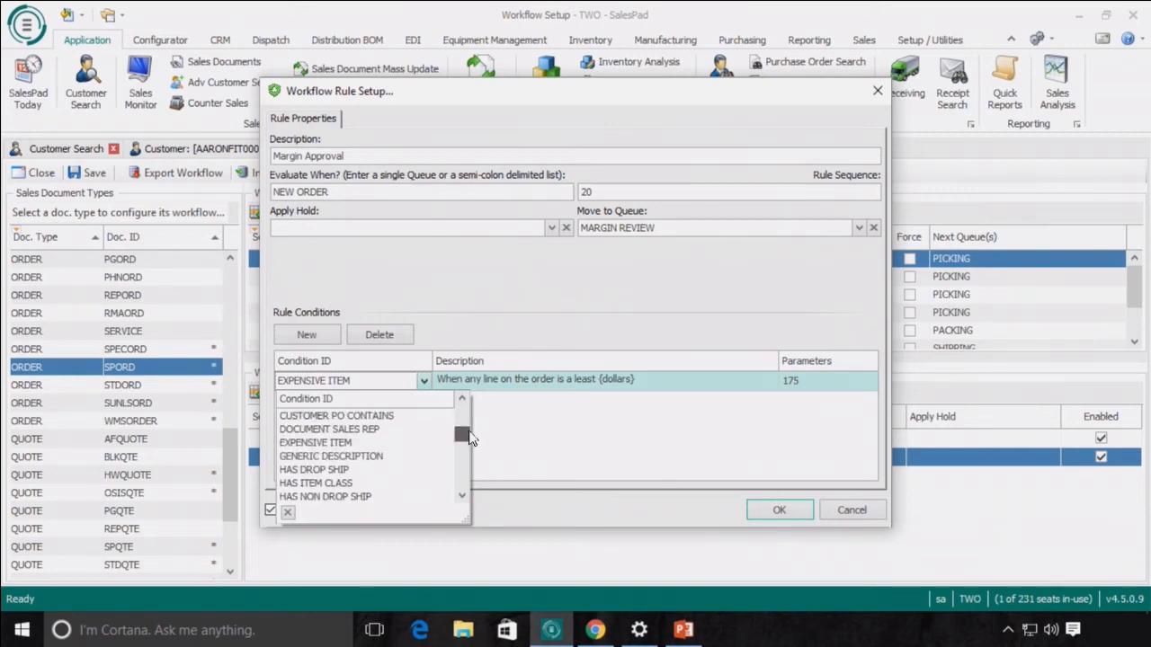
drag(472, 438, 467, 454)
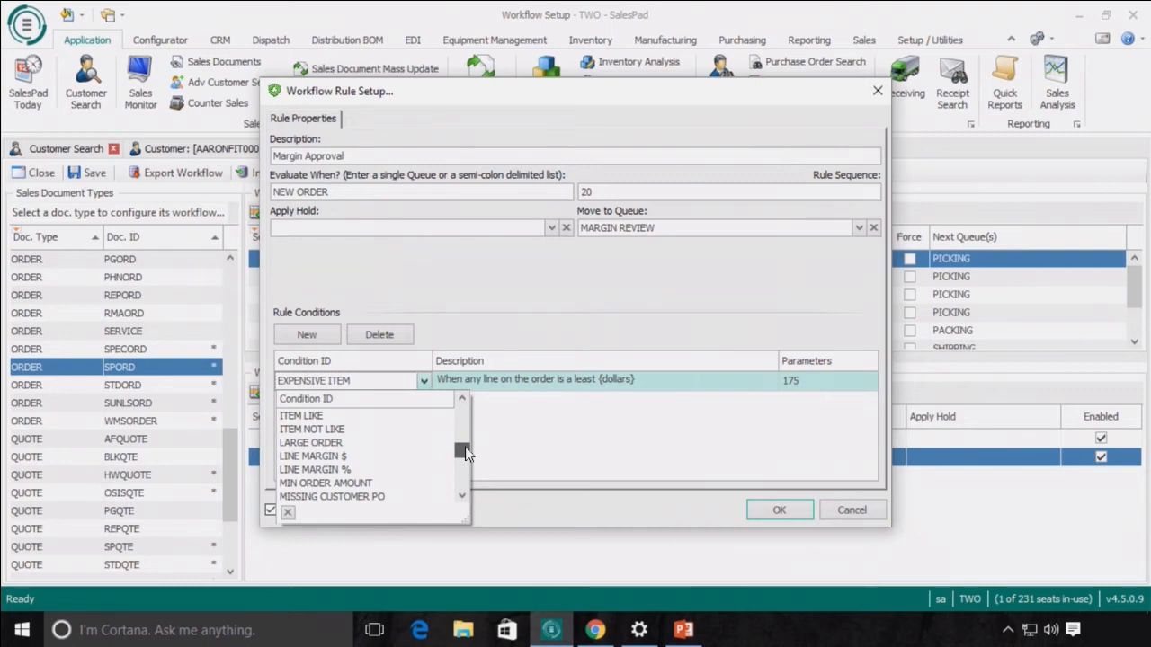
drag(466, 453, 466, 458)
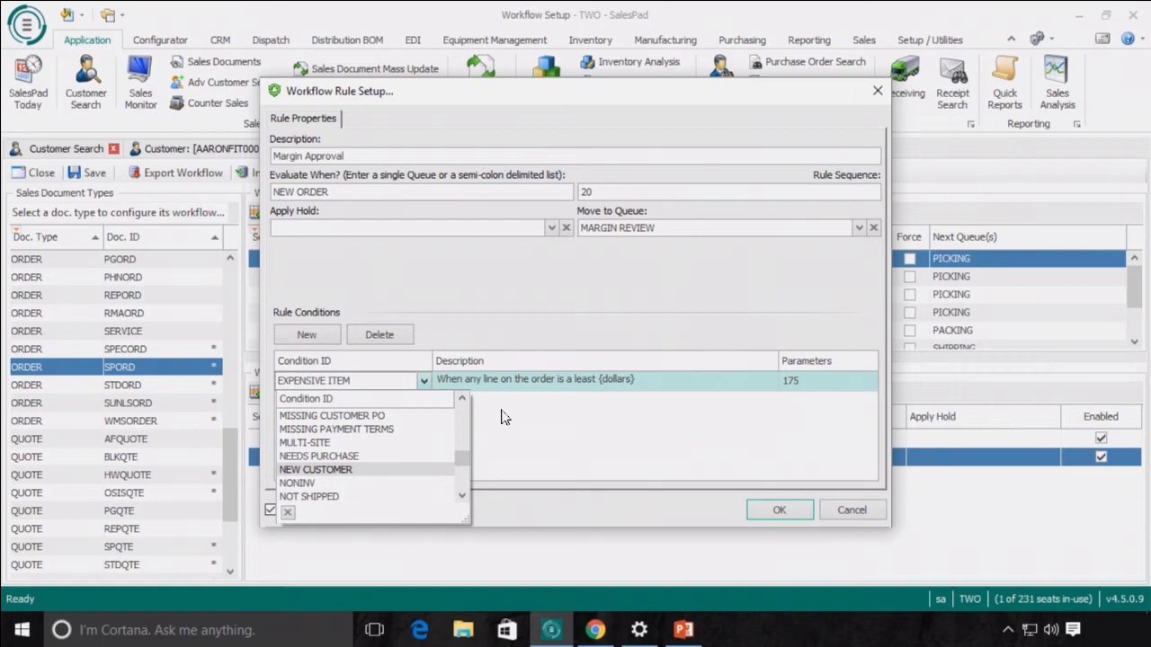
click(860, 512)
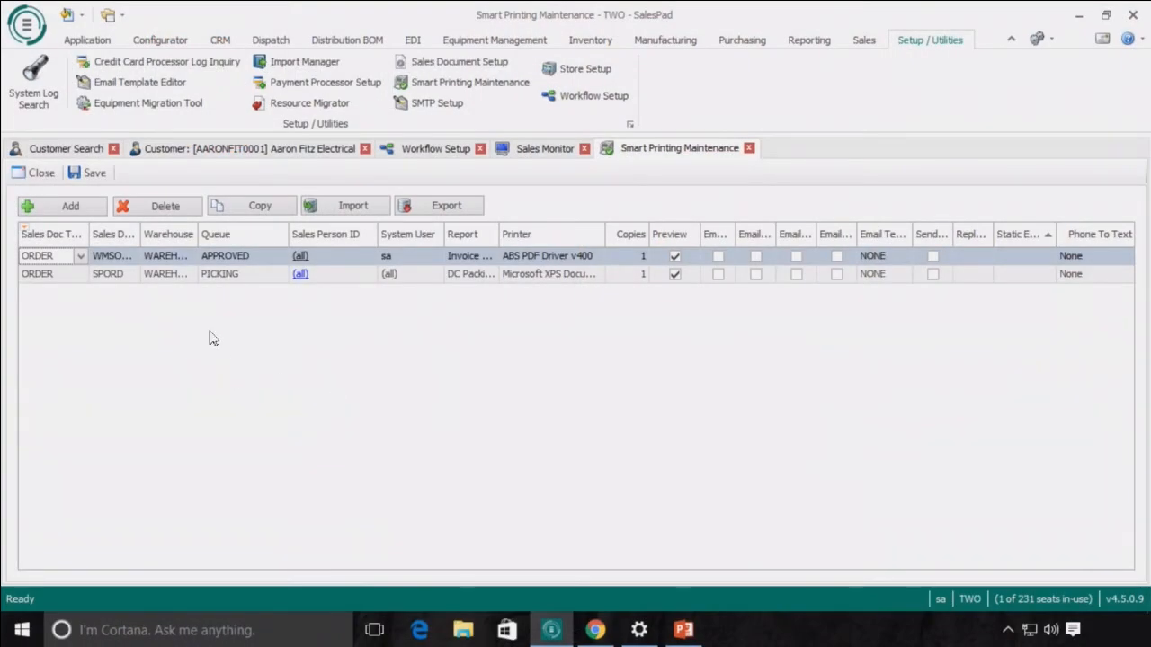
Review the sales document type and document ID choices for the SPORD row in Smart Printing Maintenance.
click(66, 283)
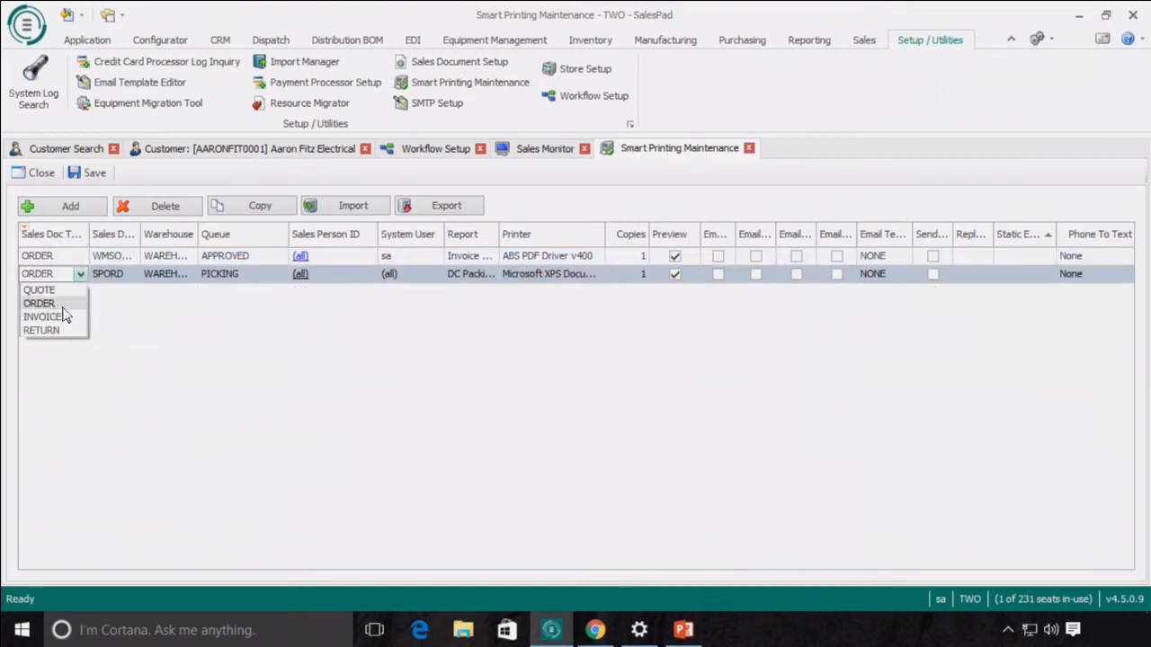
click(133, 313)
click(129, 275)
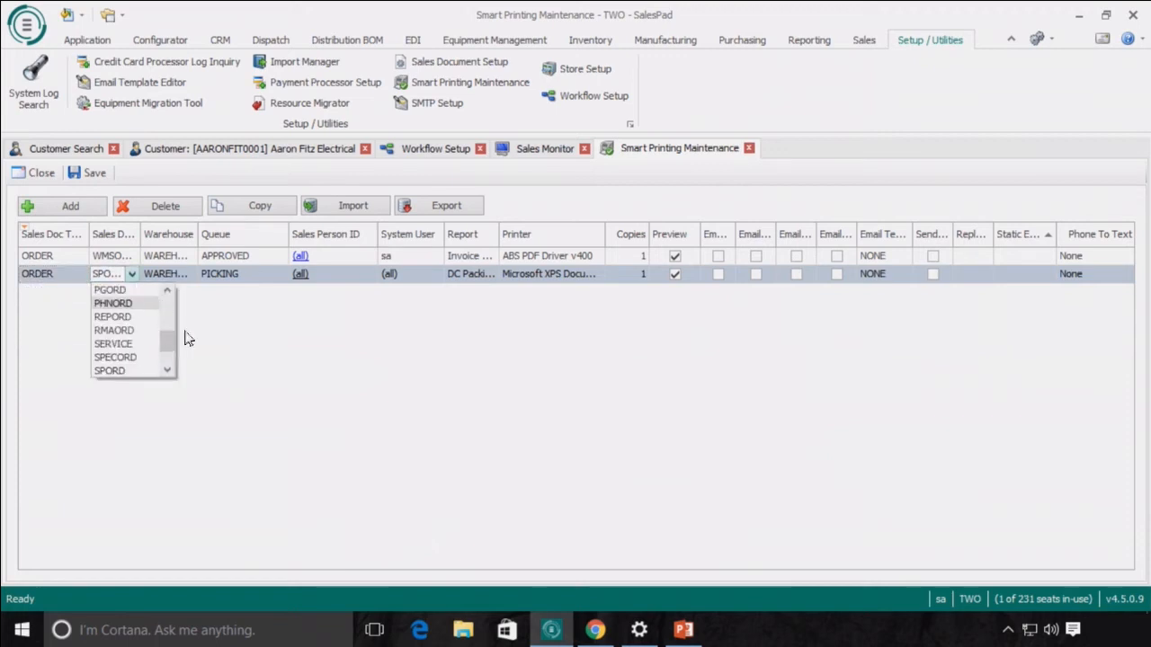
click(193, 325)
Review the warehouse and queue choices for the SPORD printing row, keeping WAREHOUSE and PICKING.
click(185, 277)
click(188, 274)
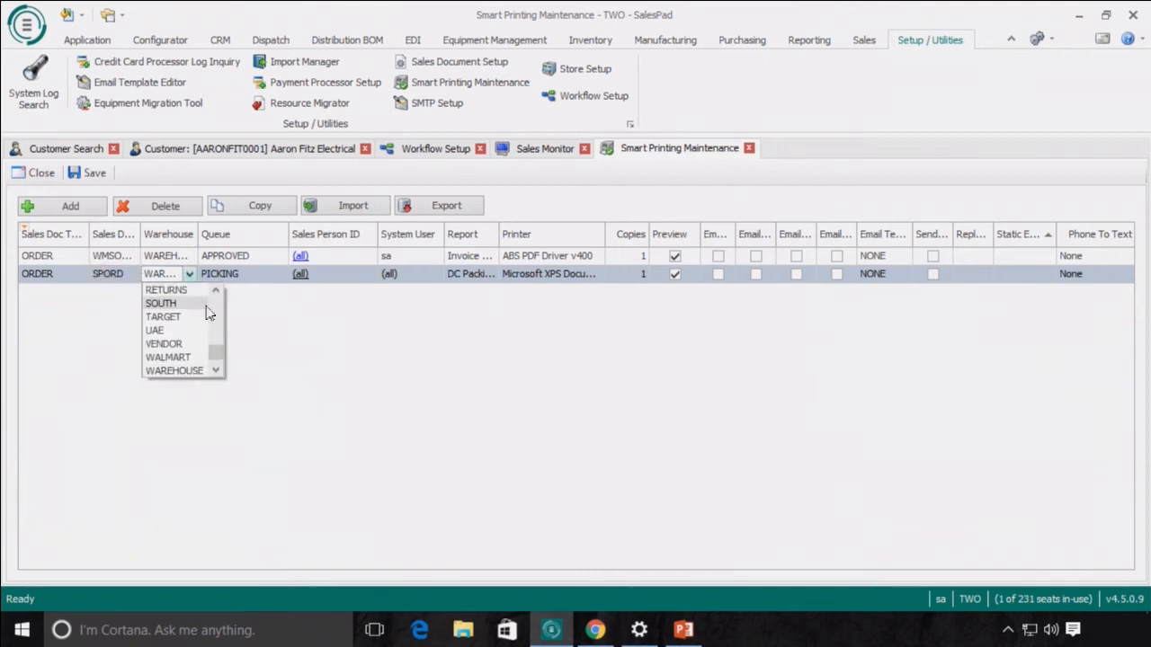
click(207, 371)
click(279, 274)
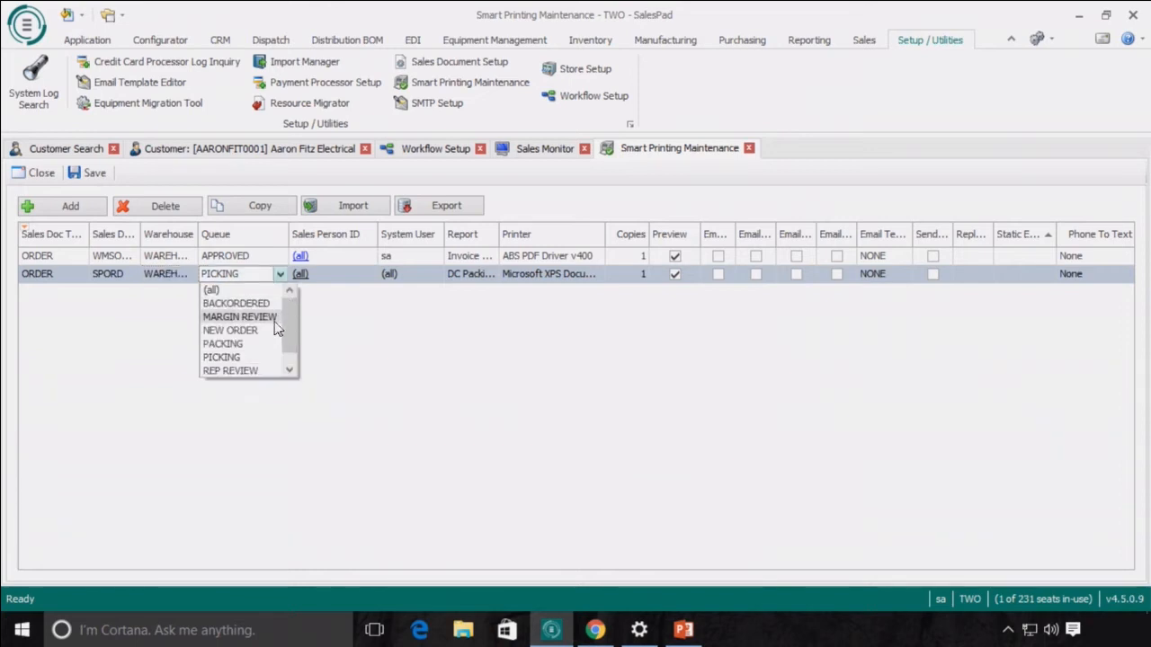
click(329, 341)
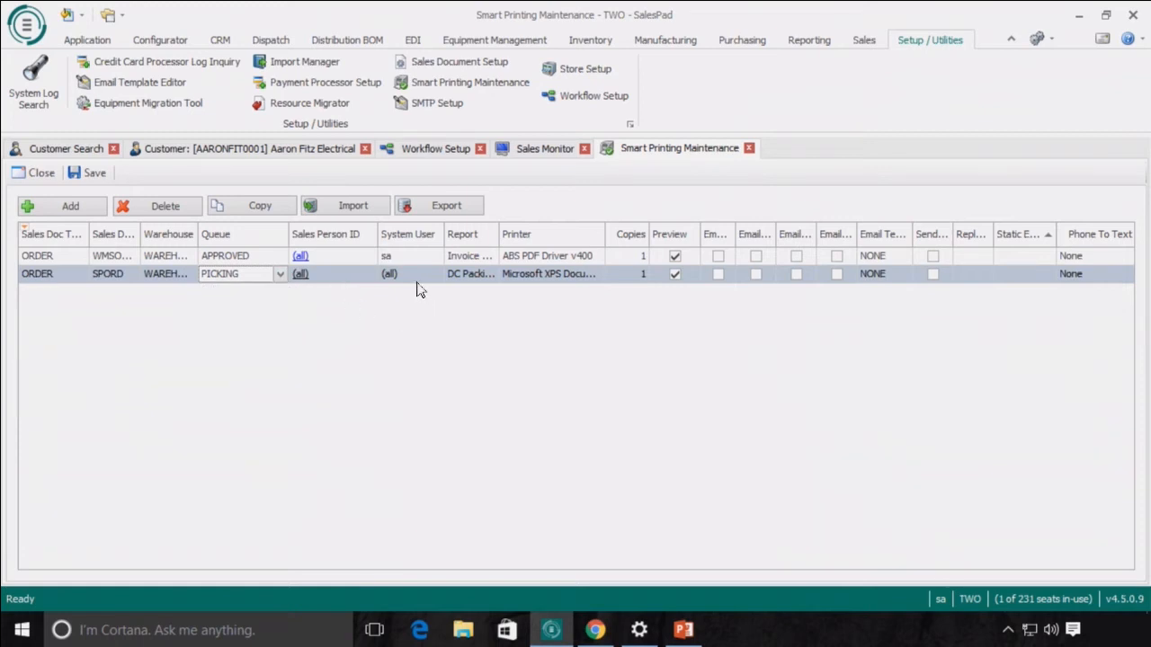
Browse the reports and printers available for the SPORD printing row, keeping its current selections.
click(476, 273)
drag(607, 317, 610, 351)
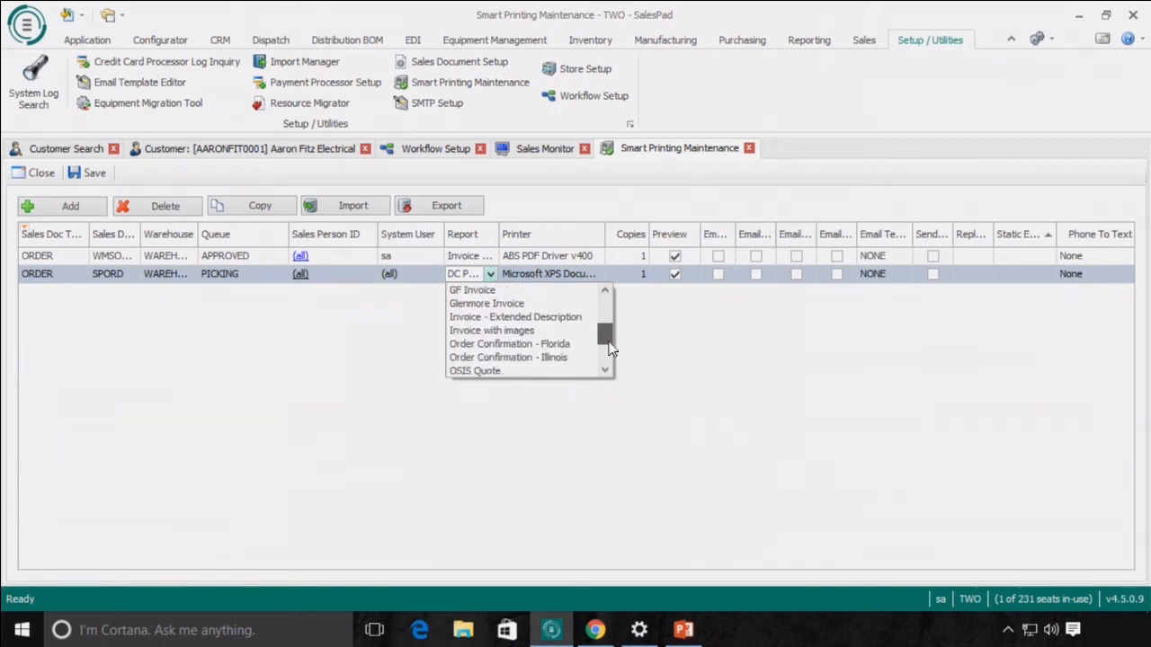
drag(608, 349, 611, 331)
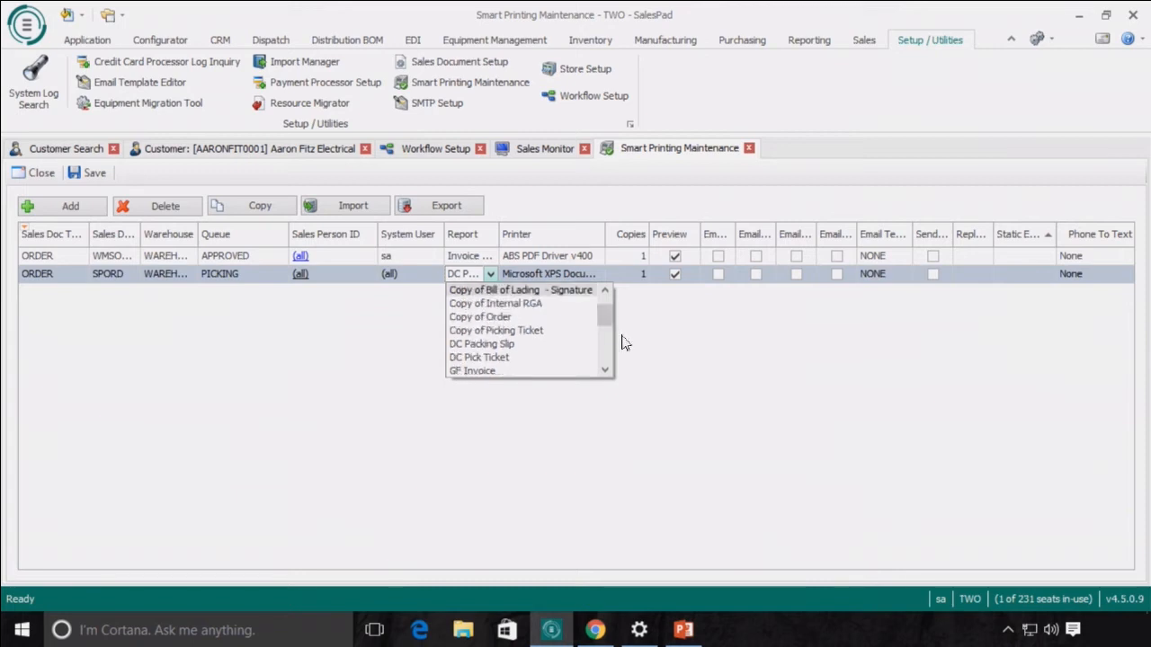
click(654, 349)
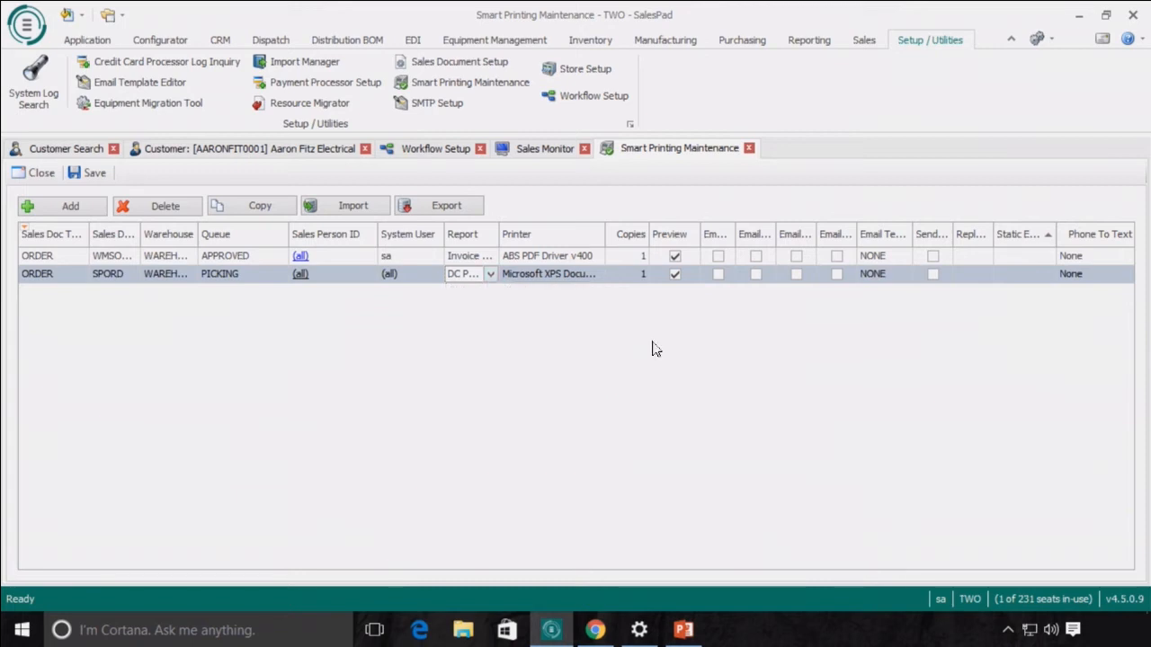
click(577, 279)
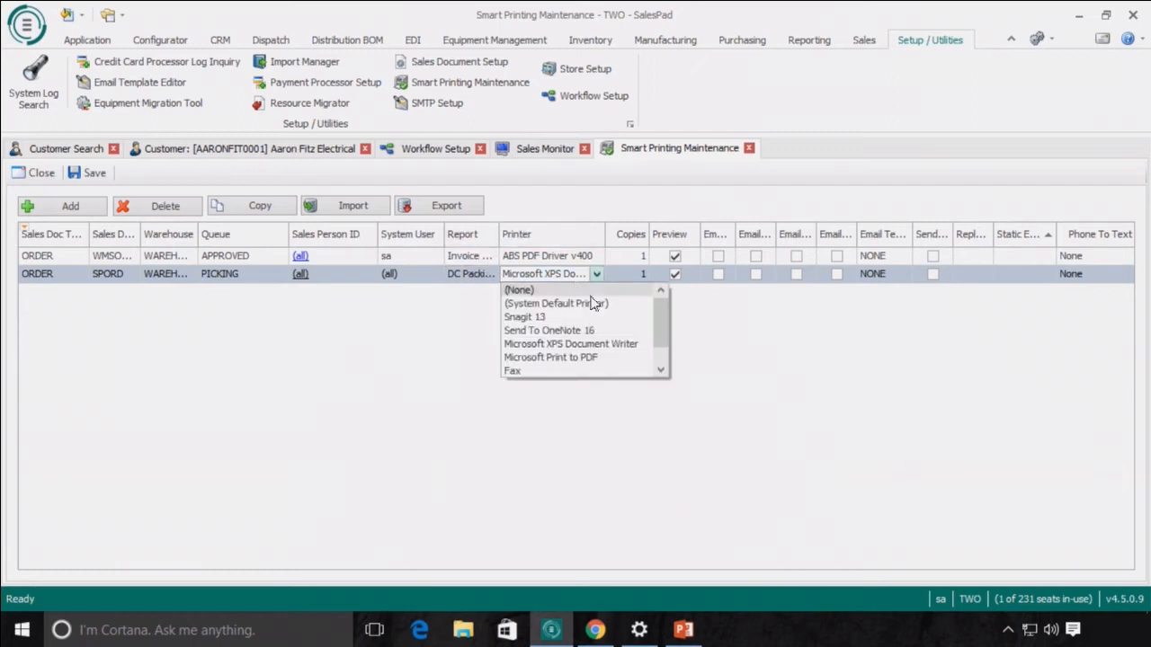
mouse_move(654, 317)
mouse_down()
mouse_move(663, 347)
mouse_move(664, 333)
mouse_up()
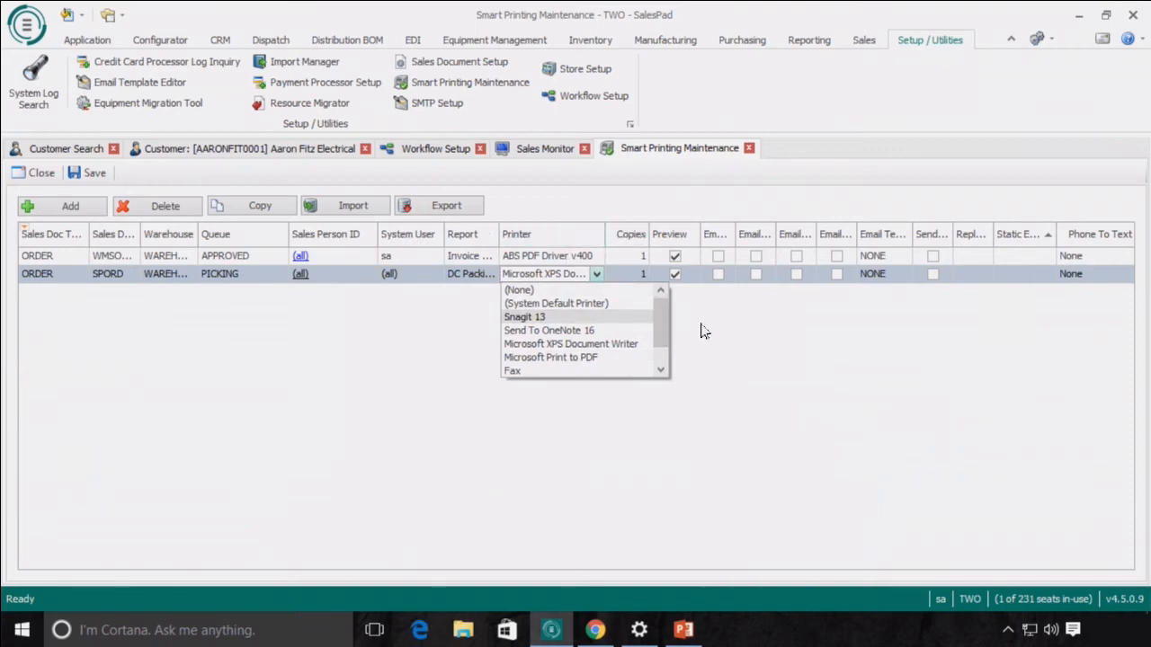
click(729, 338)
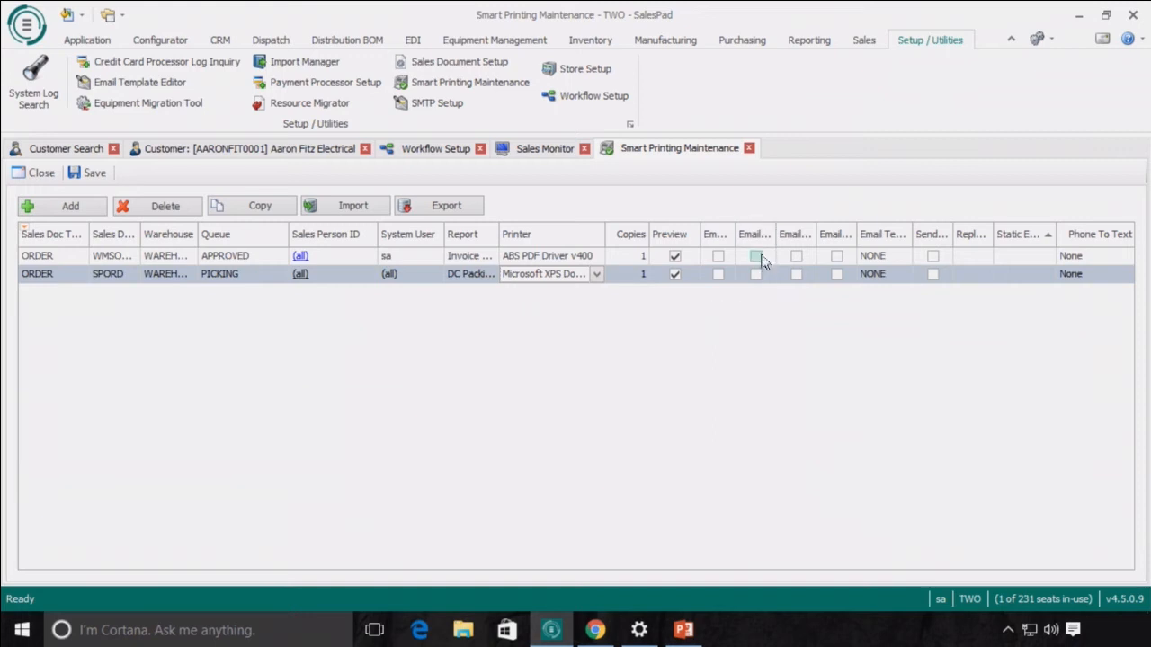
Widen the second email option column to read more of its heading, then close Smart Printing Maintenance.
drag(775, 233, 789, 236)
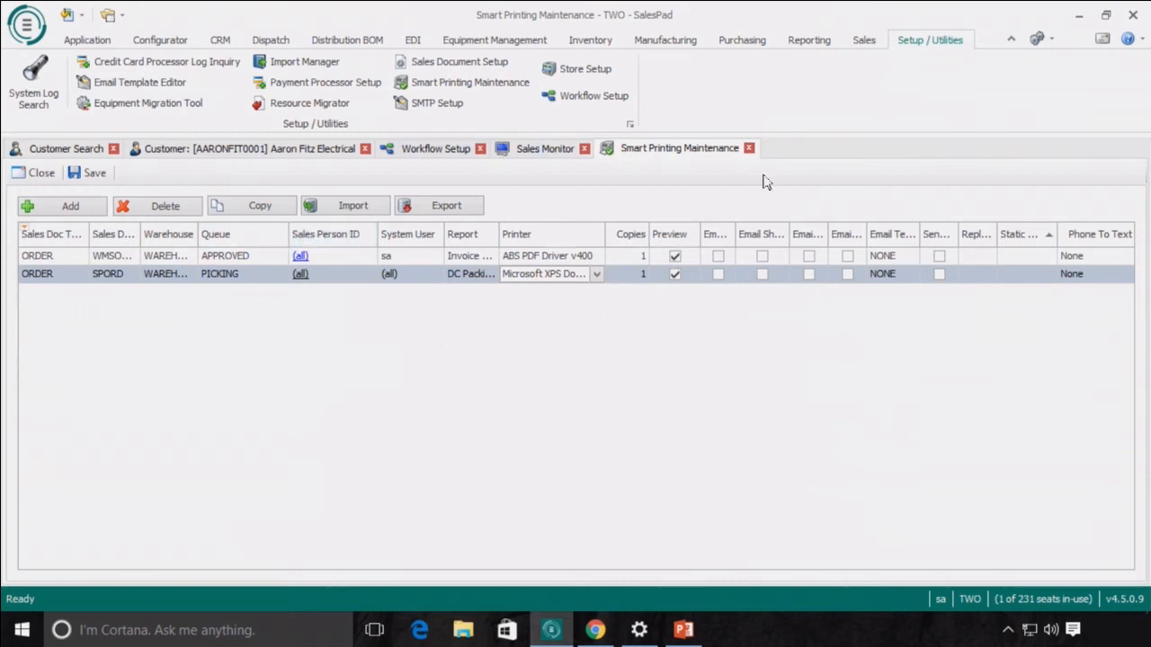
click(750, 149)
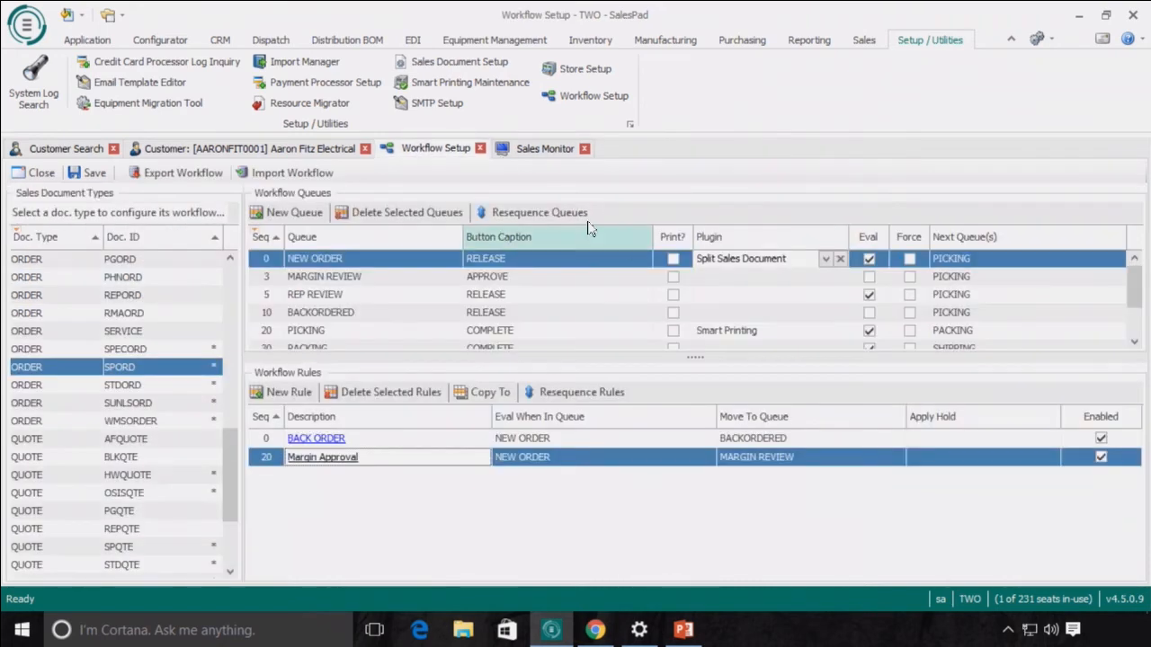
In Sales Monitor, find the PICKING batch and open its second-to-last order, dated 07/15/2016 with a total of 40.00.
click(546, 151)
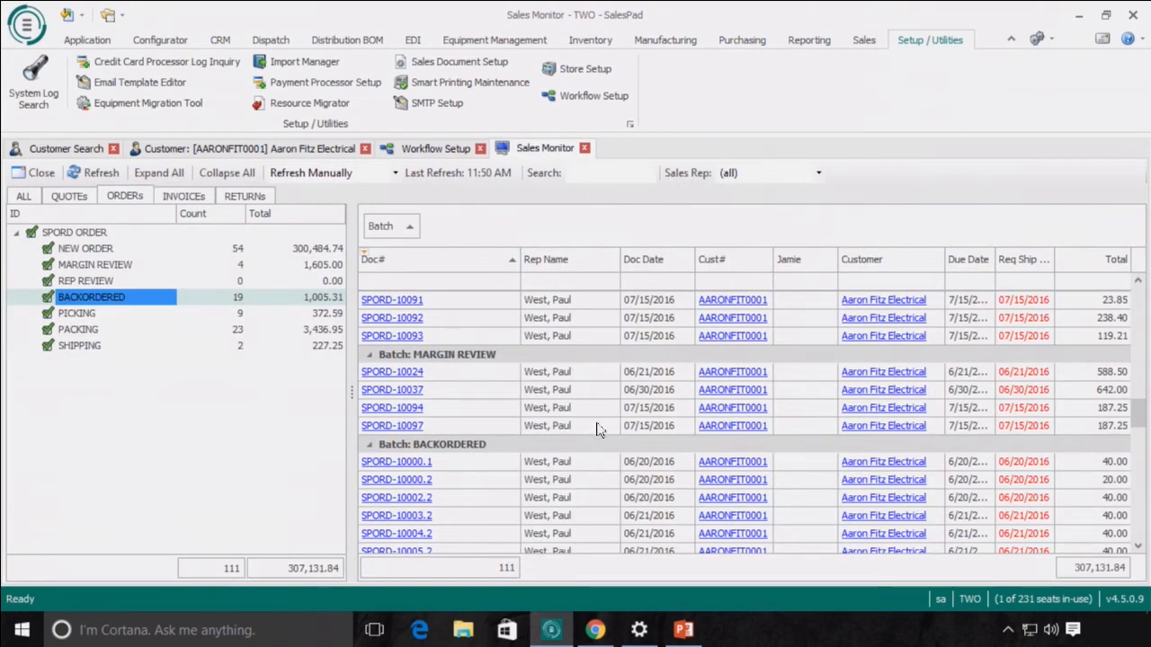
scroll(562, 436, up, 5)
scroll(564, 447, up, 8)
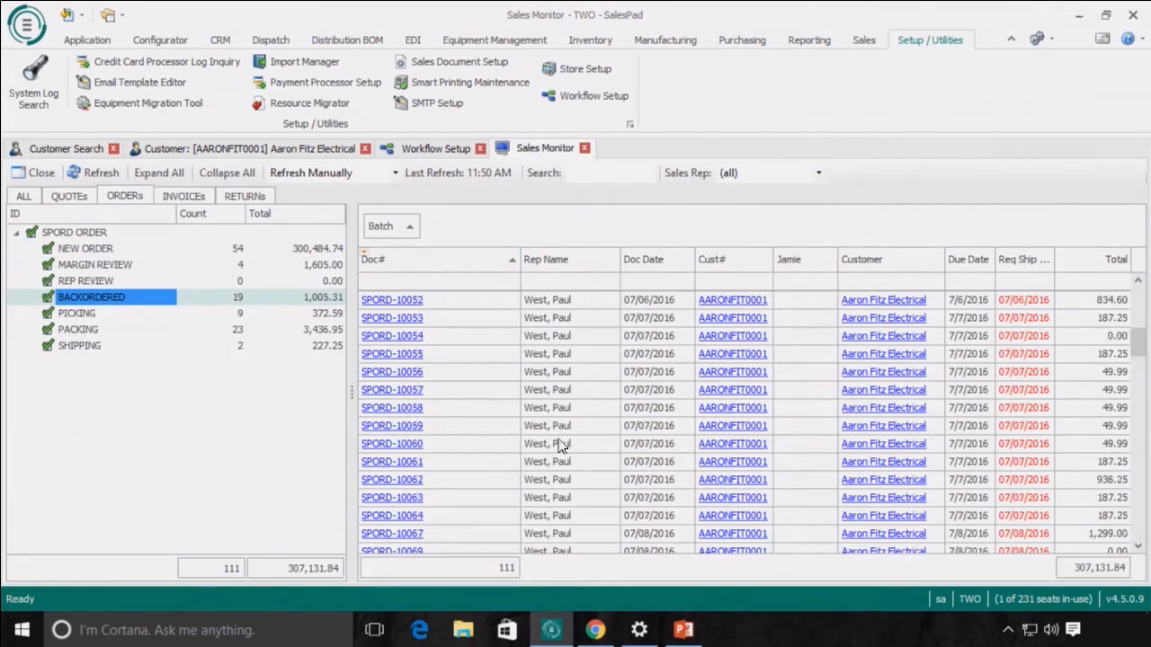
scroll(559, 446, down, 10)
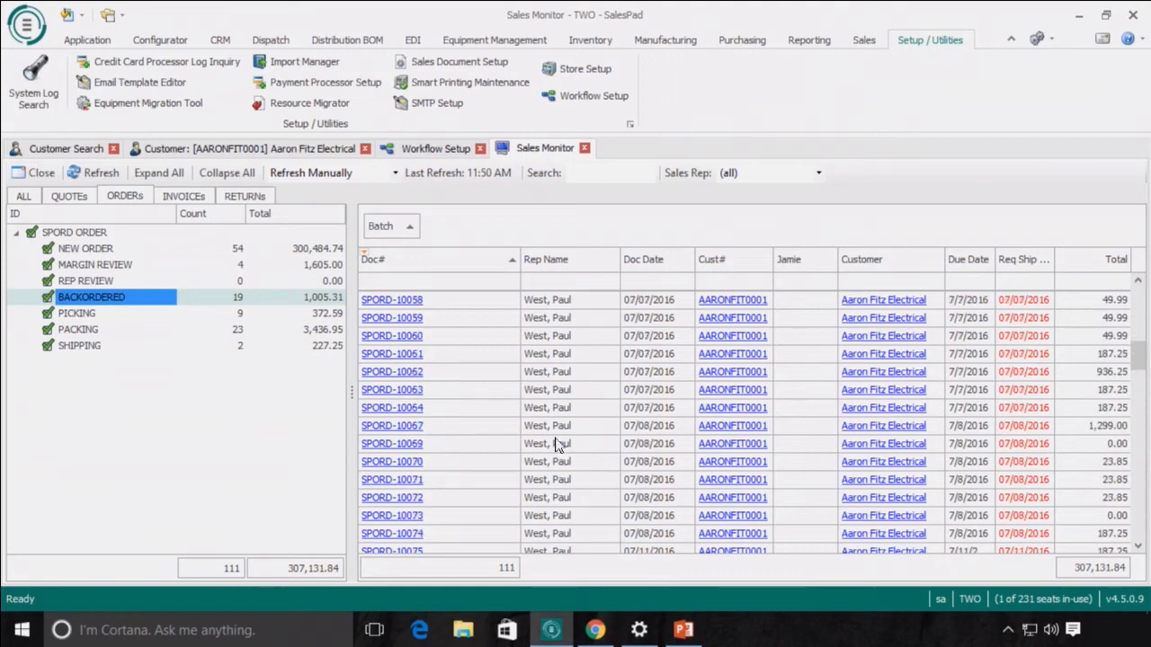
scroll(562, 450, down, 2)
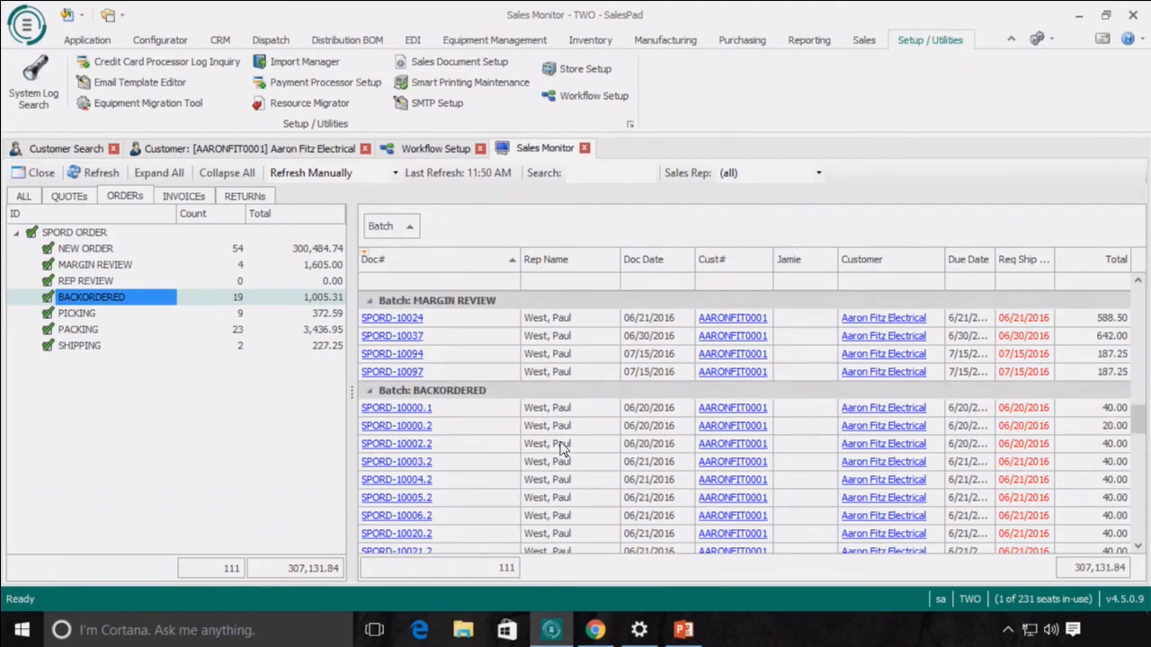
scroll(562, 450, down, 9)
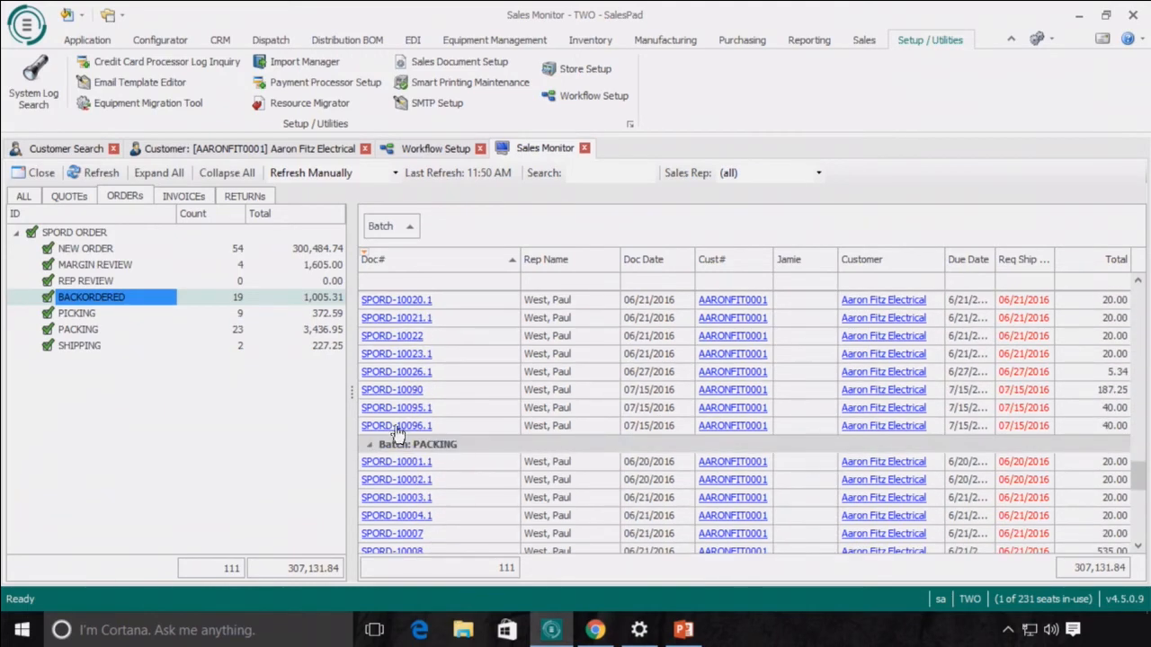
click(419, 425)
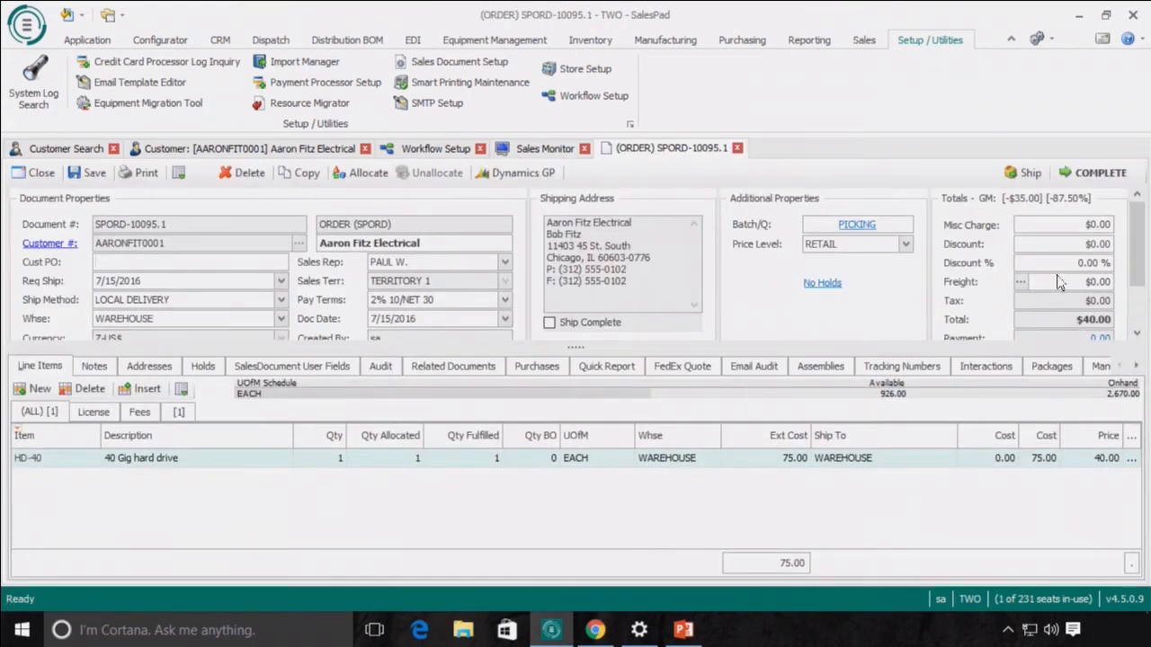
Complete the picking order to move it to the PACKING queue, cancelling the save of its print output file.
click(1093, 173)
click(634, 379)
key(Return)
drag(721, 143, 647, 85)
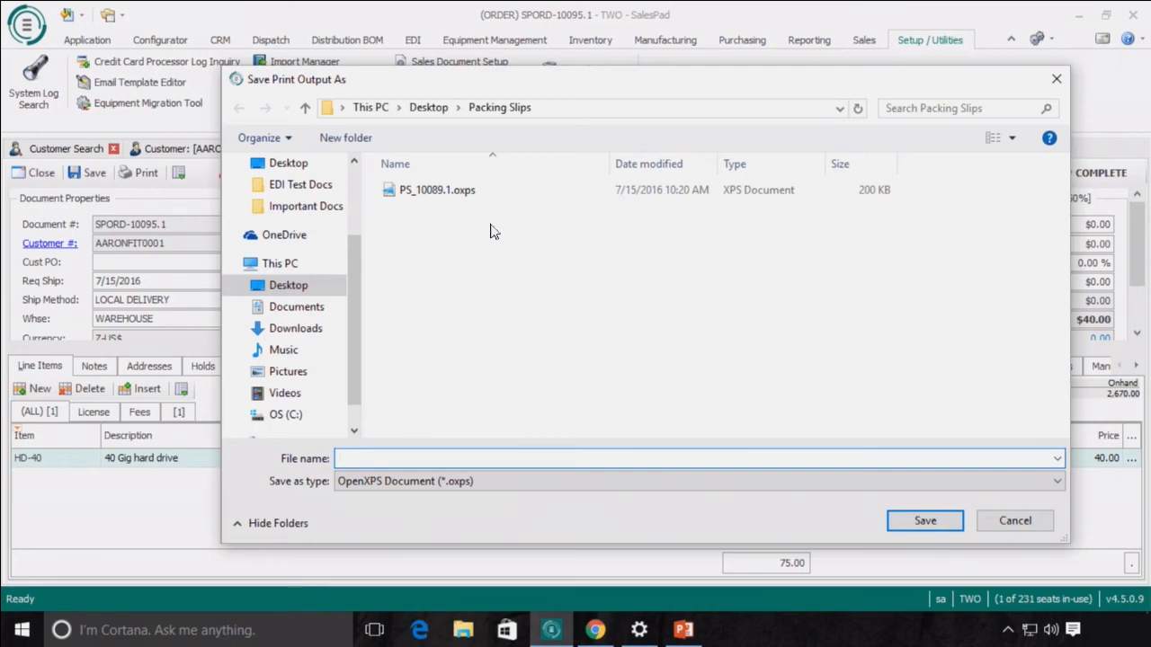
click(1015, 520)
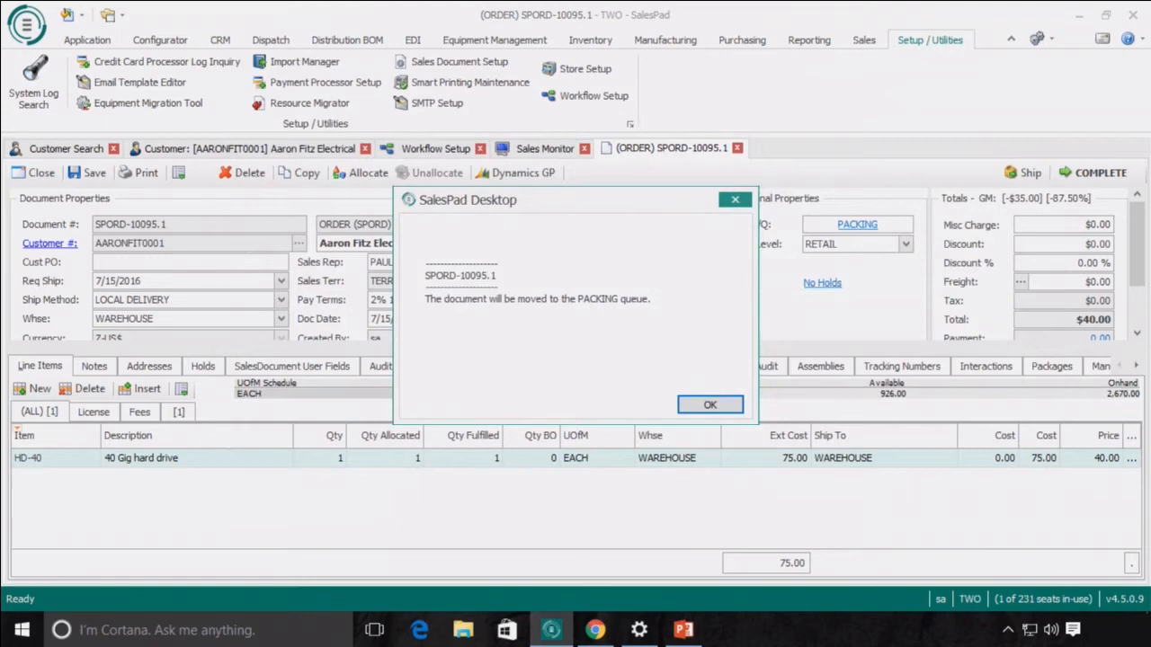
click(715, 407)
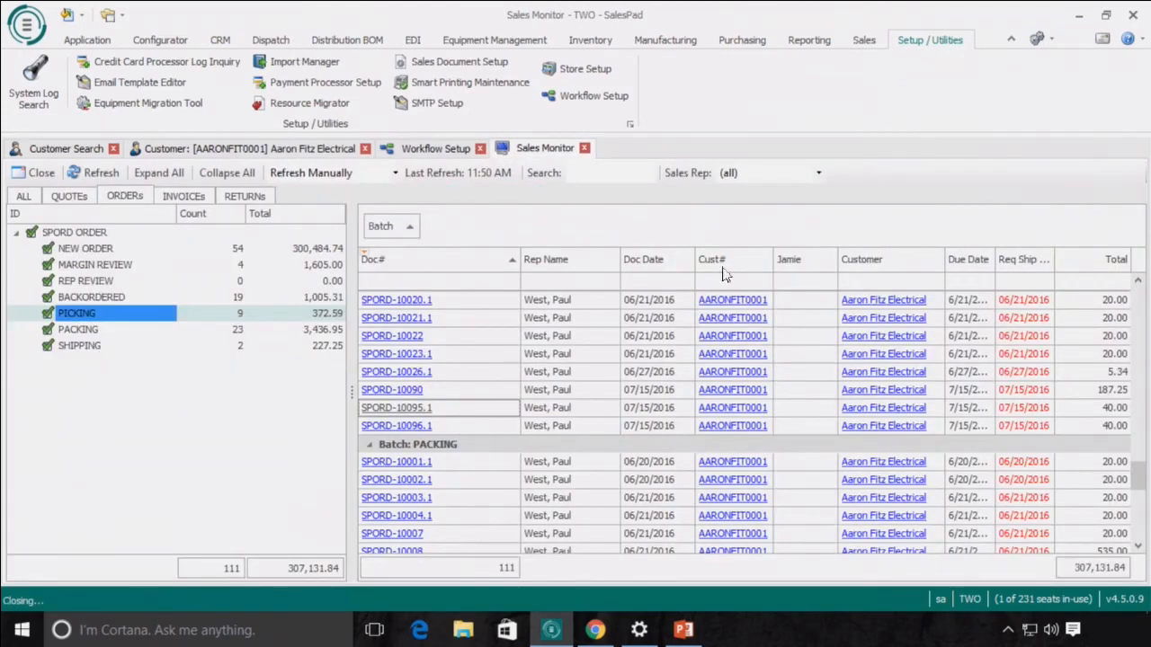
Open the Opportunity Monitor and review the counts for the Closed-Lost, Discovery and Quoting statuses.
click(90, 41)
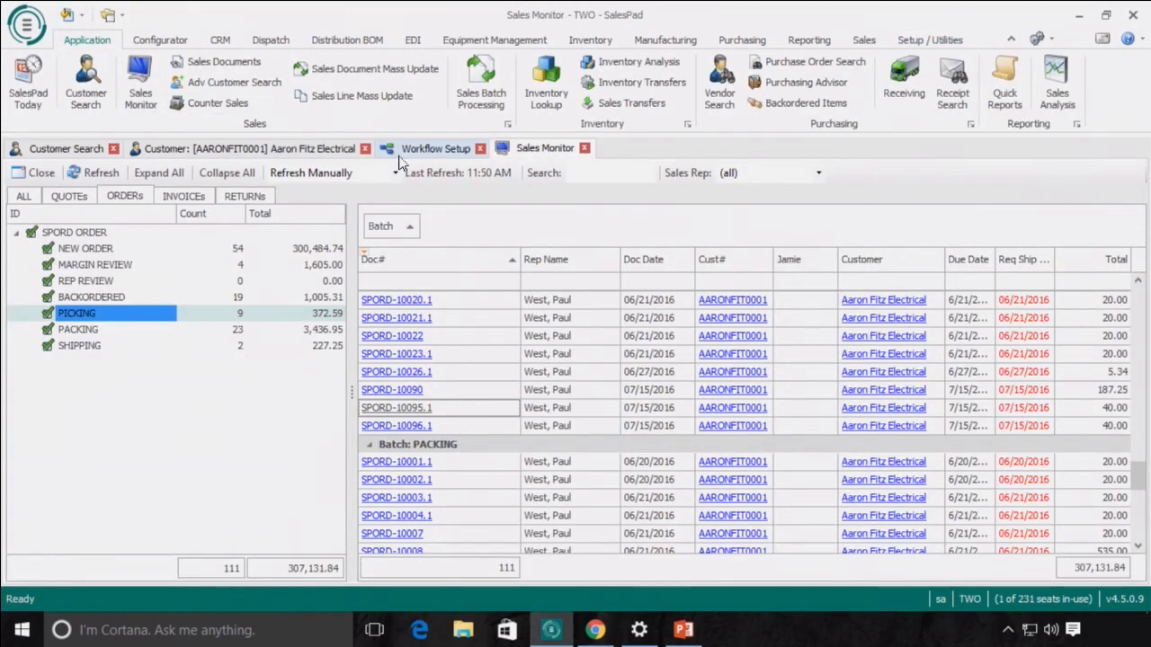
click(225, 40)
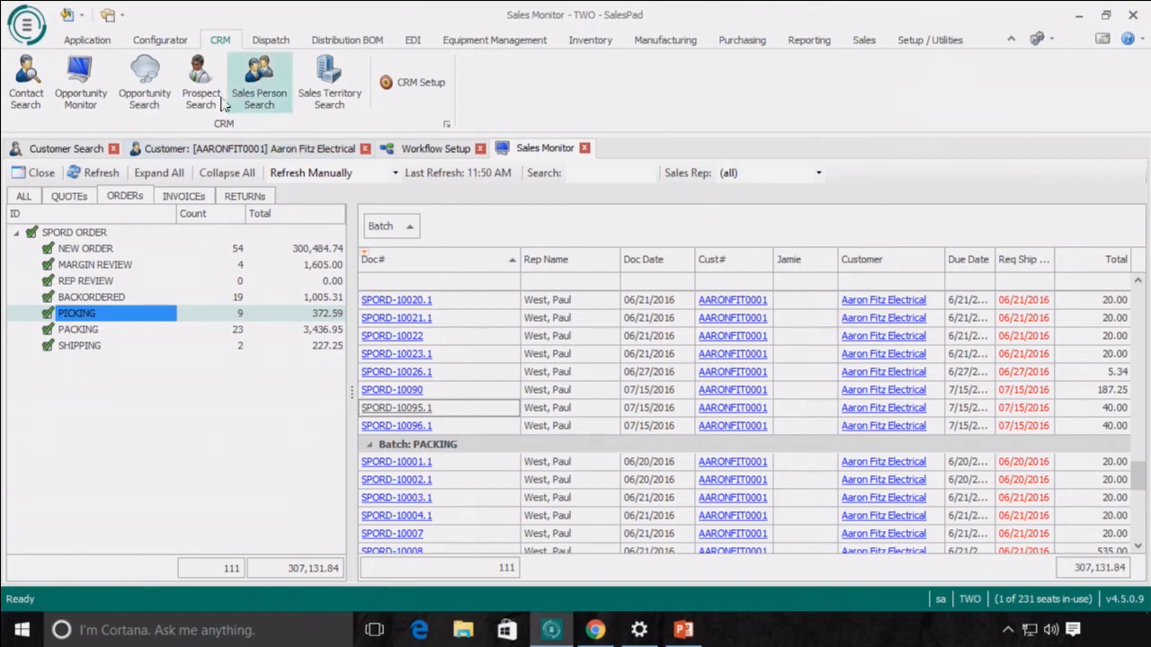
click(80, 79)
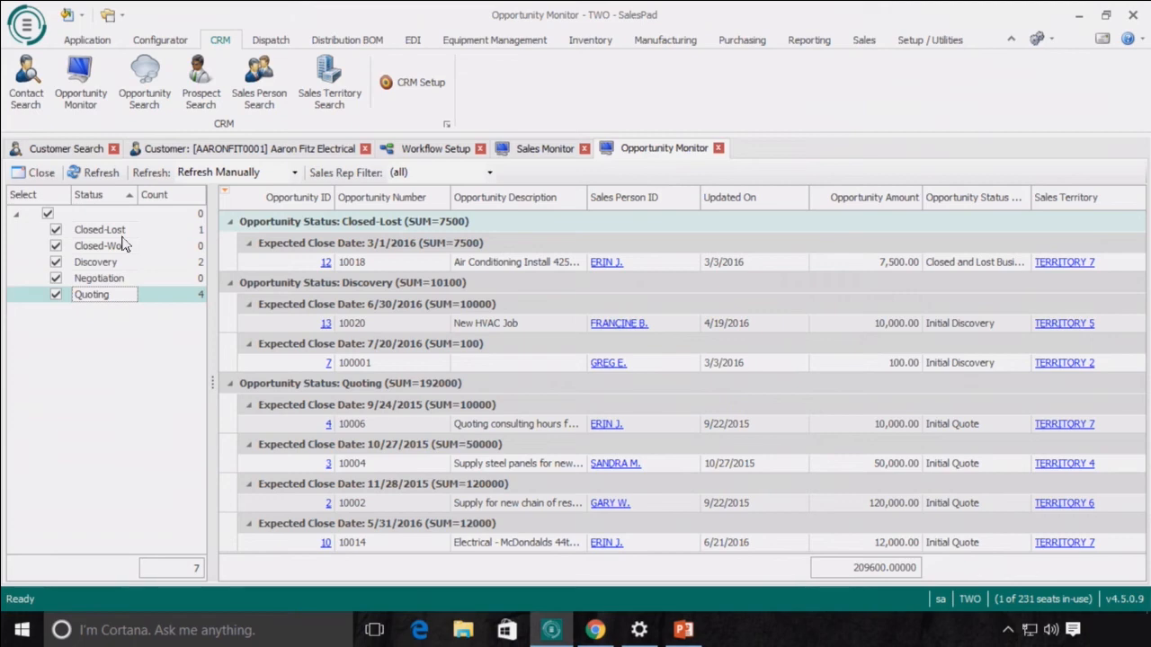
click(200, 232)
click(201, 262)
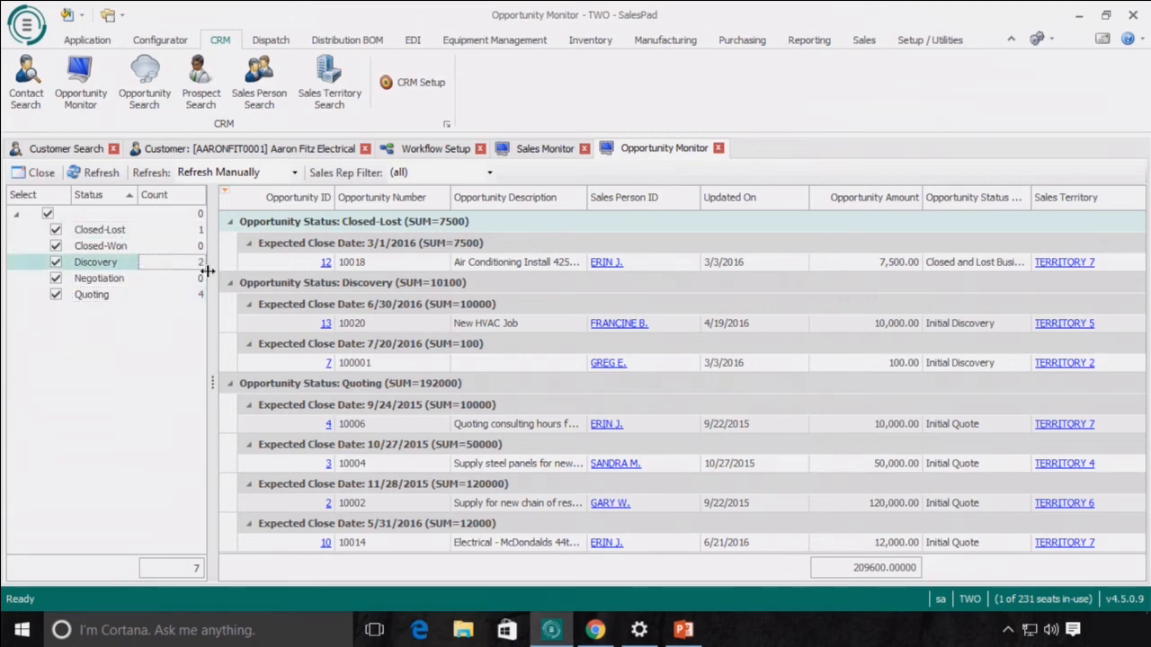
click(201, 294)
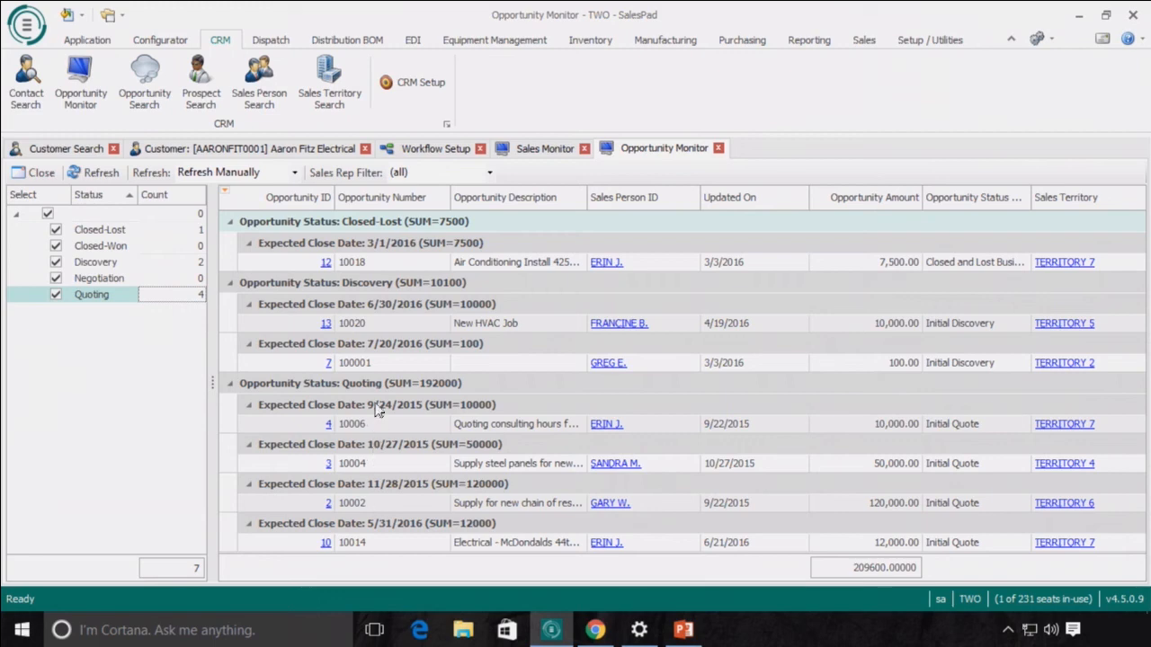
Set the status of the "Quoting consulting hours for new project" opportunity to Closed-Won, save it, and refresh the Opportunity Monitor.
click(328, 426)
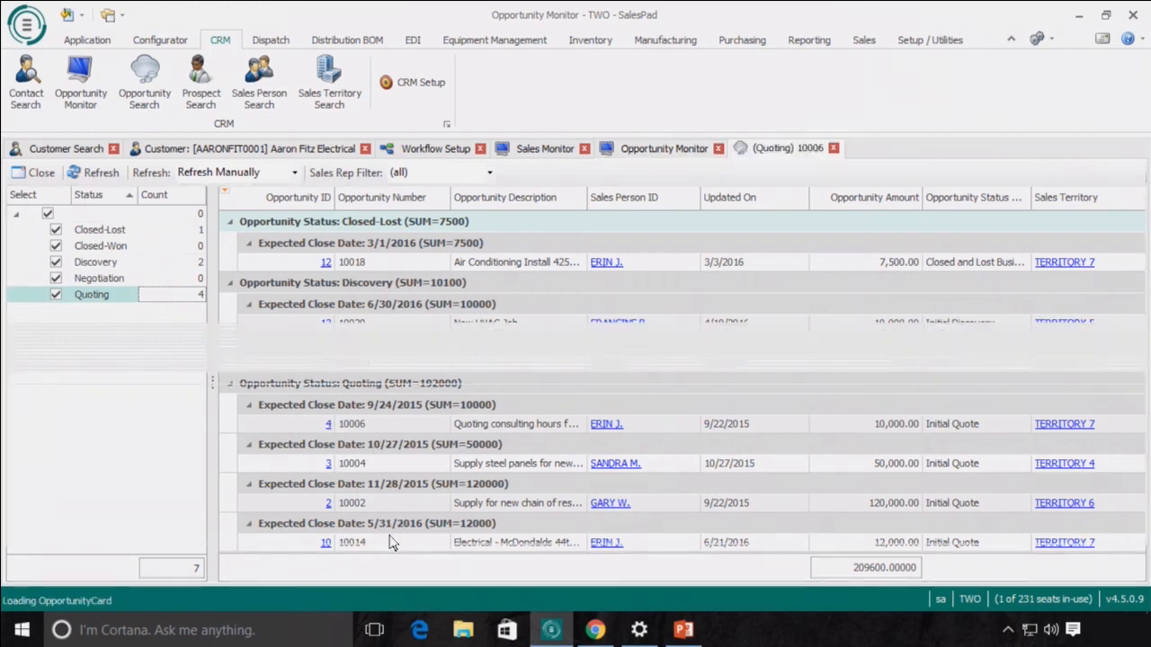
click(353, 265)
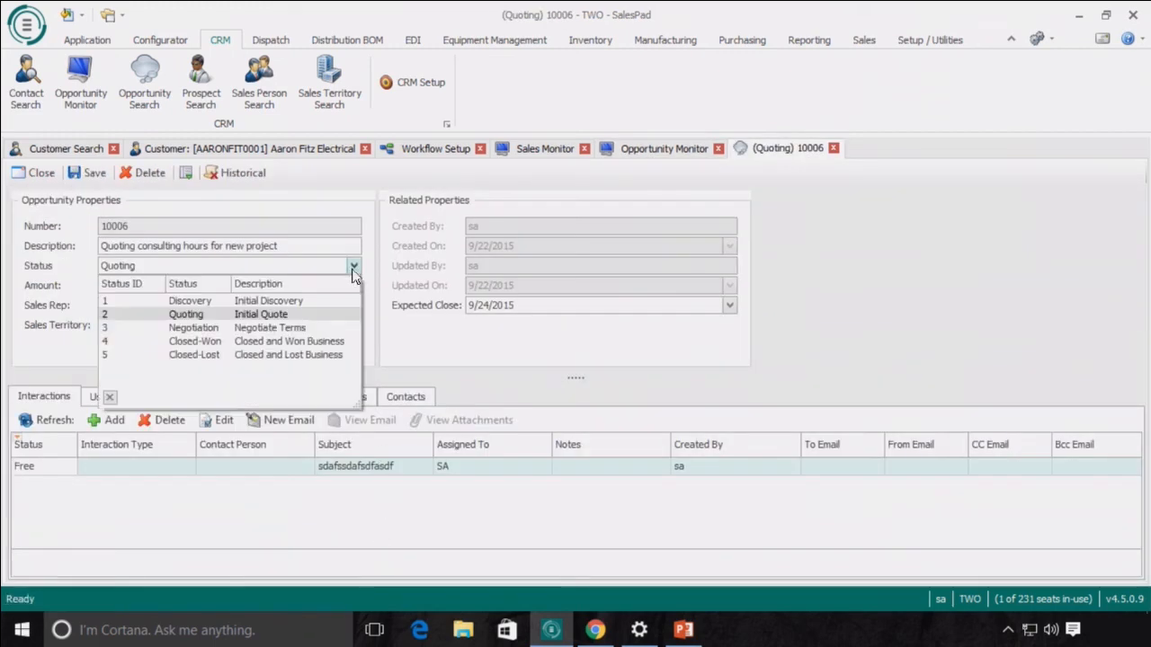
click(222, 349)
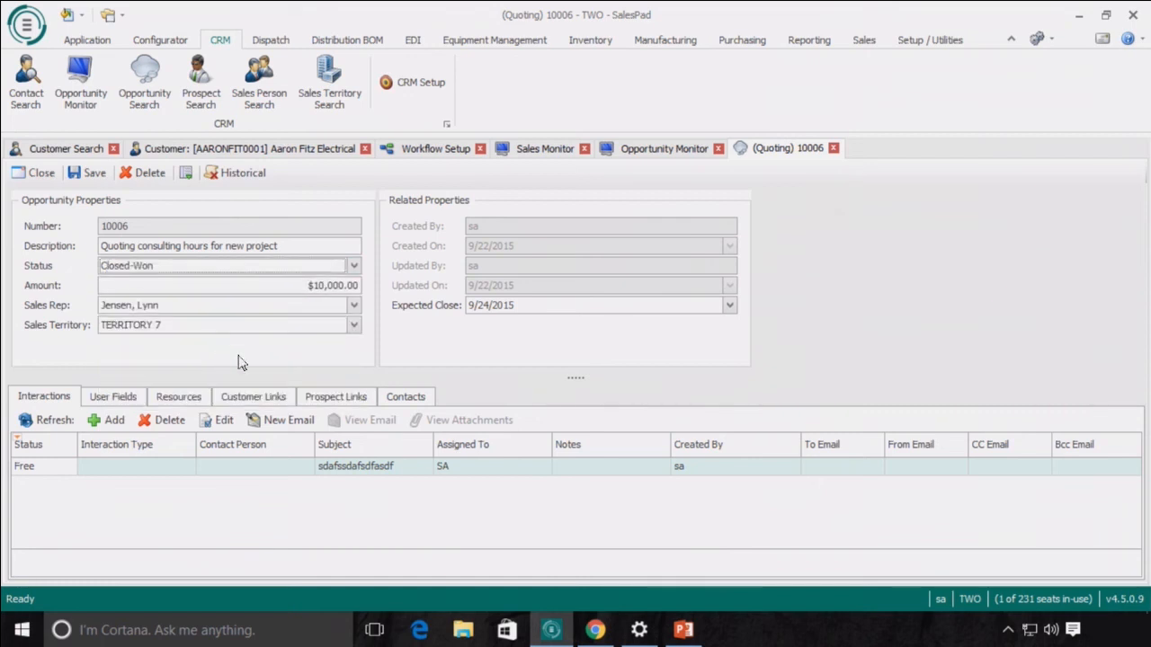
click(88, 172)
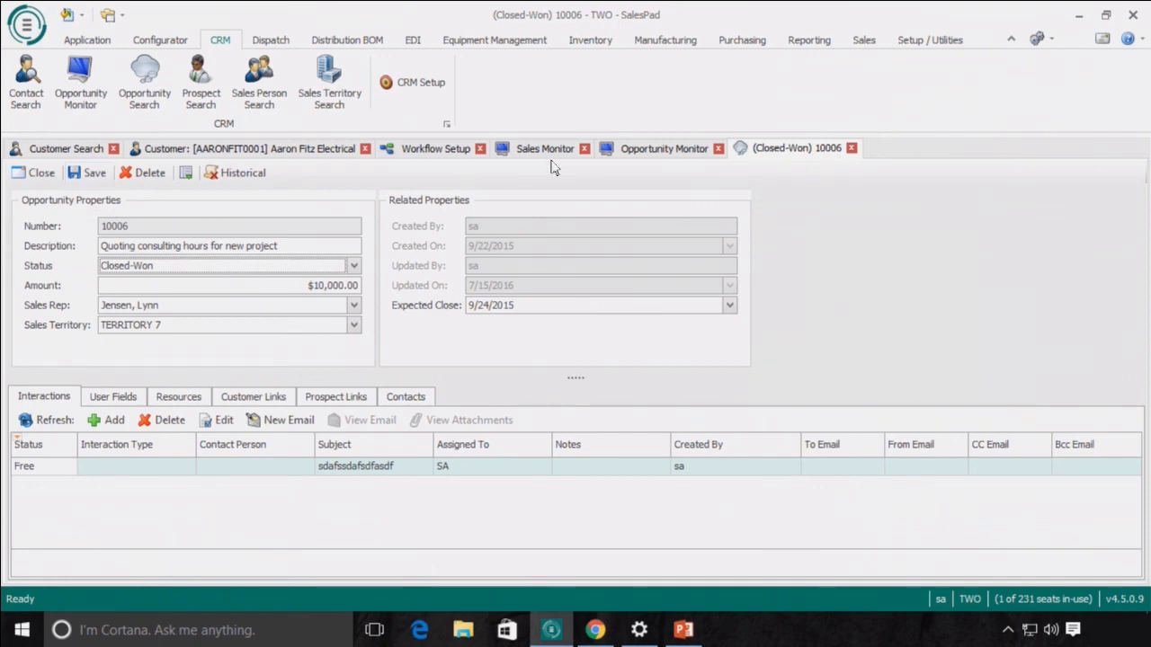
click(656, 153)
click(102, 173)
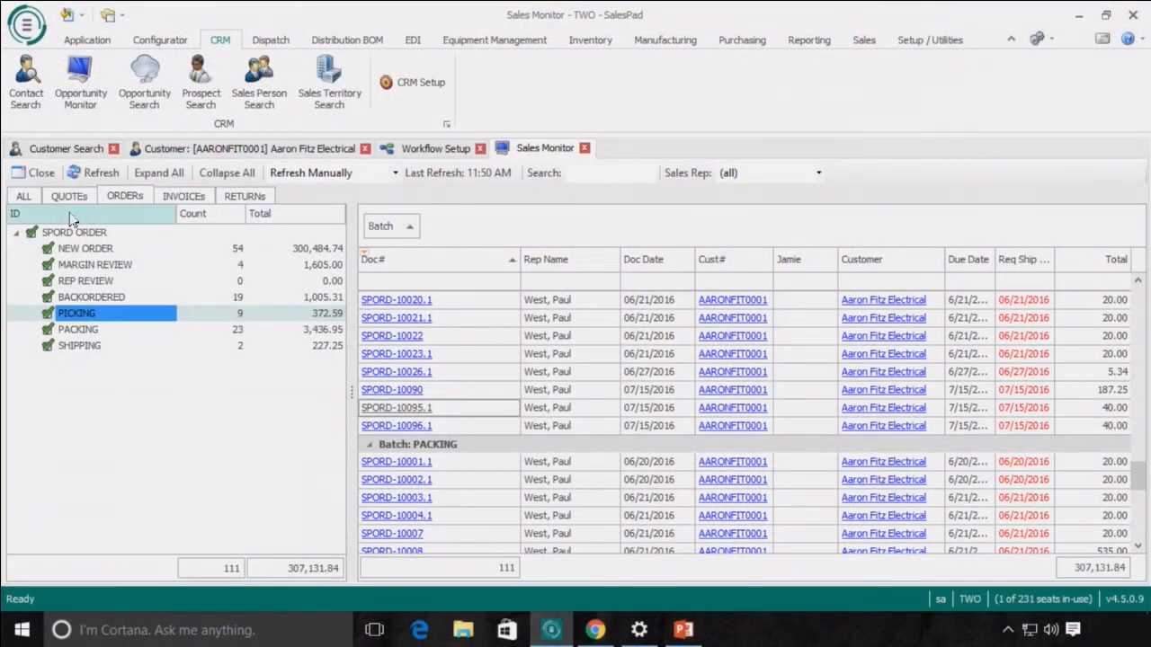
Review the quote queues and the return queues AWAITING RETURN, INSPECTION, CREDIT DECISION and READY TO POST in Sales Monitor.
click(69, 196)
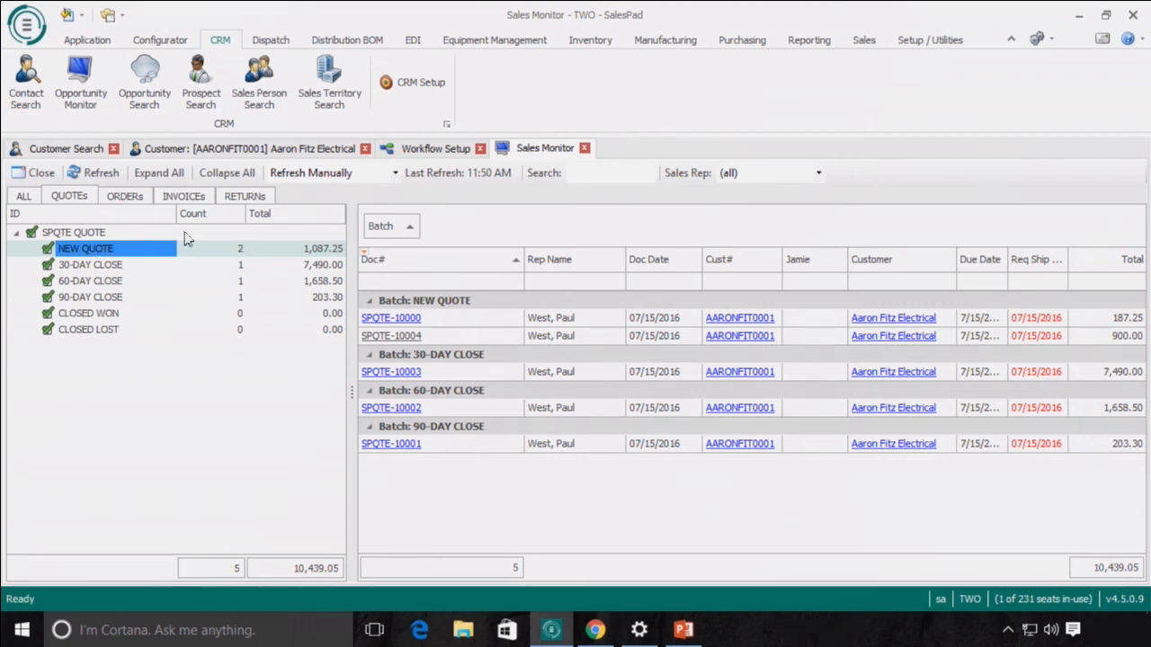
click(251, 200)
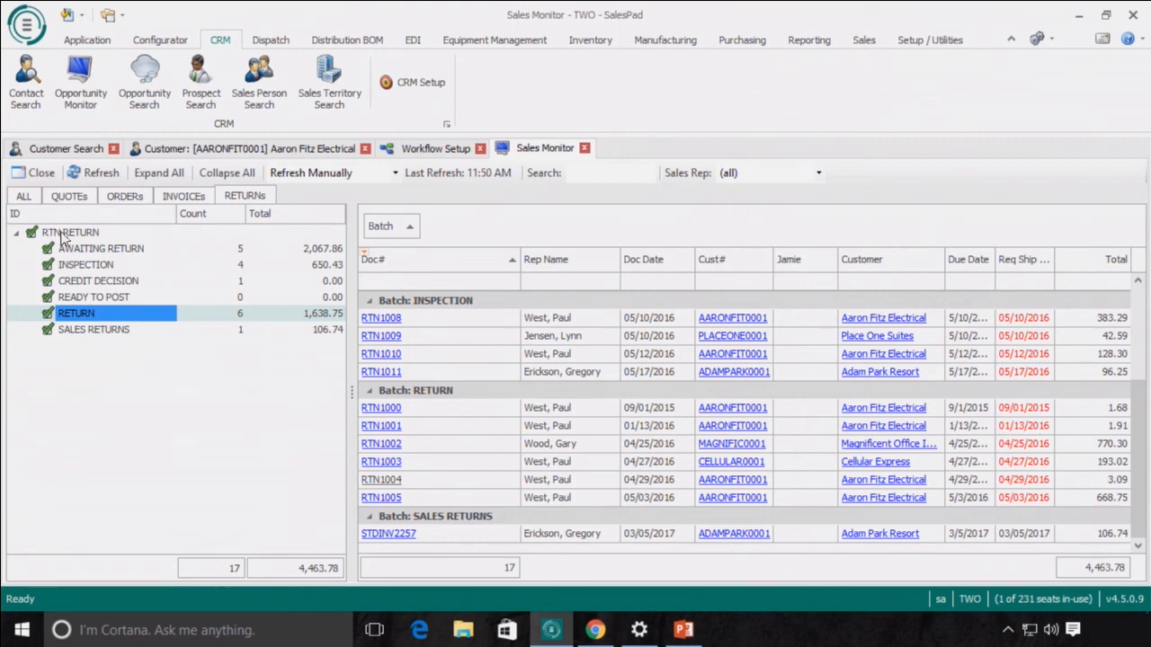
click(81, 250)
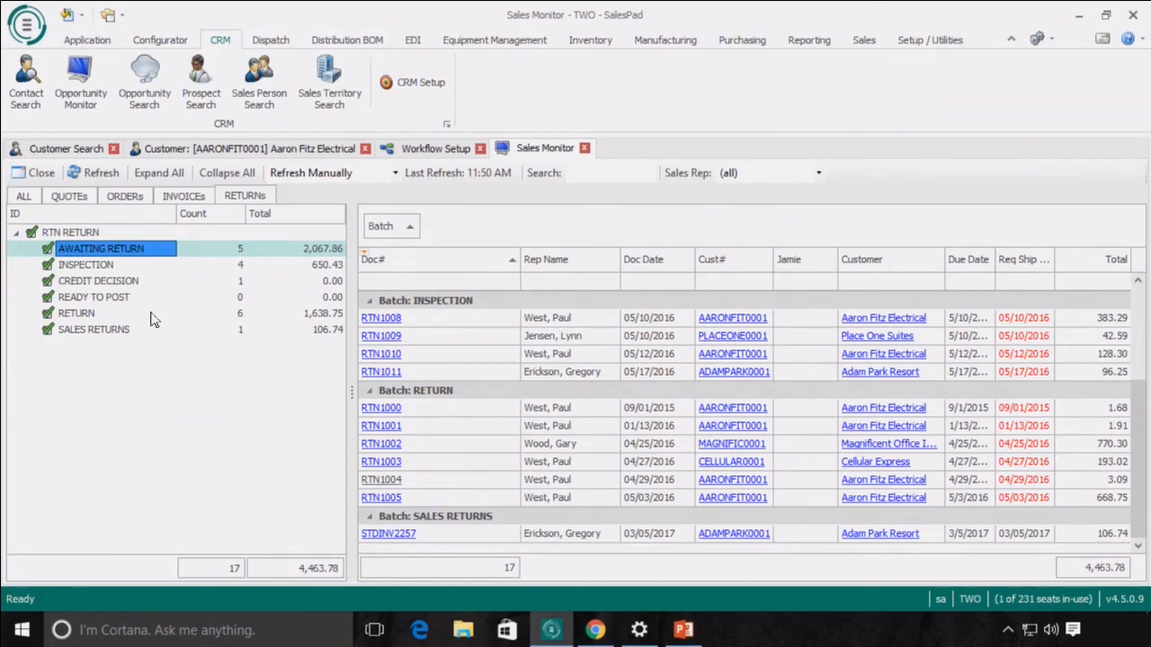
click(104, 268)
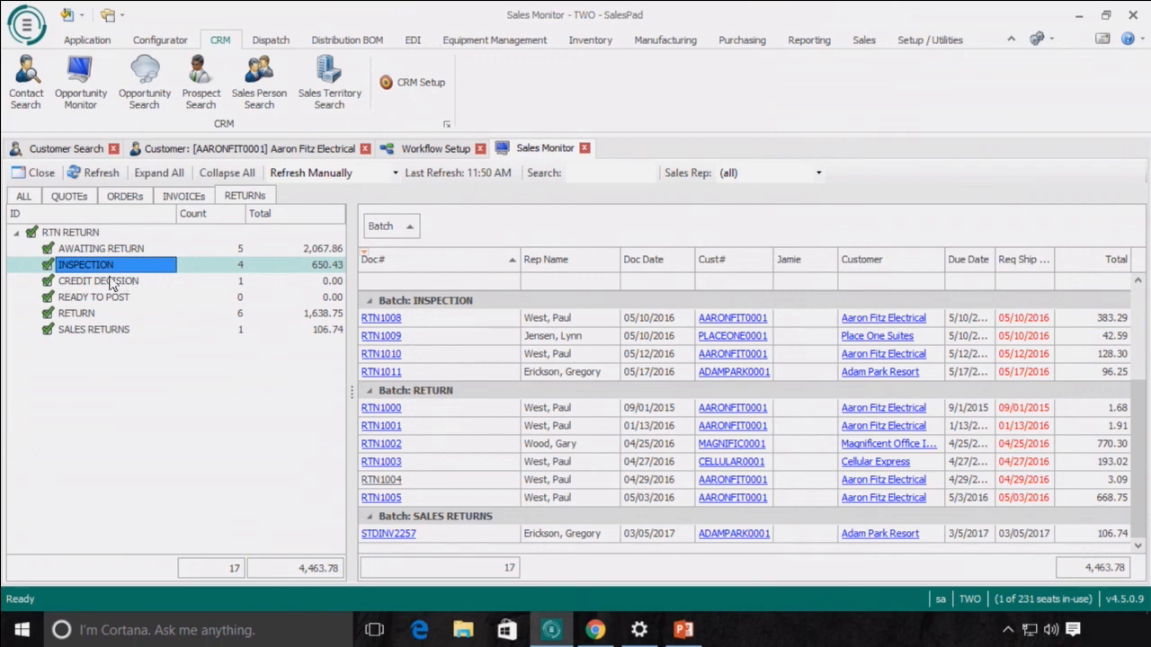
click(115, 282)
click(108, 301)
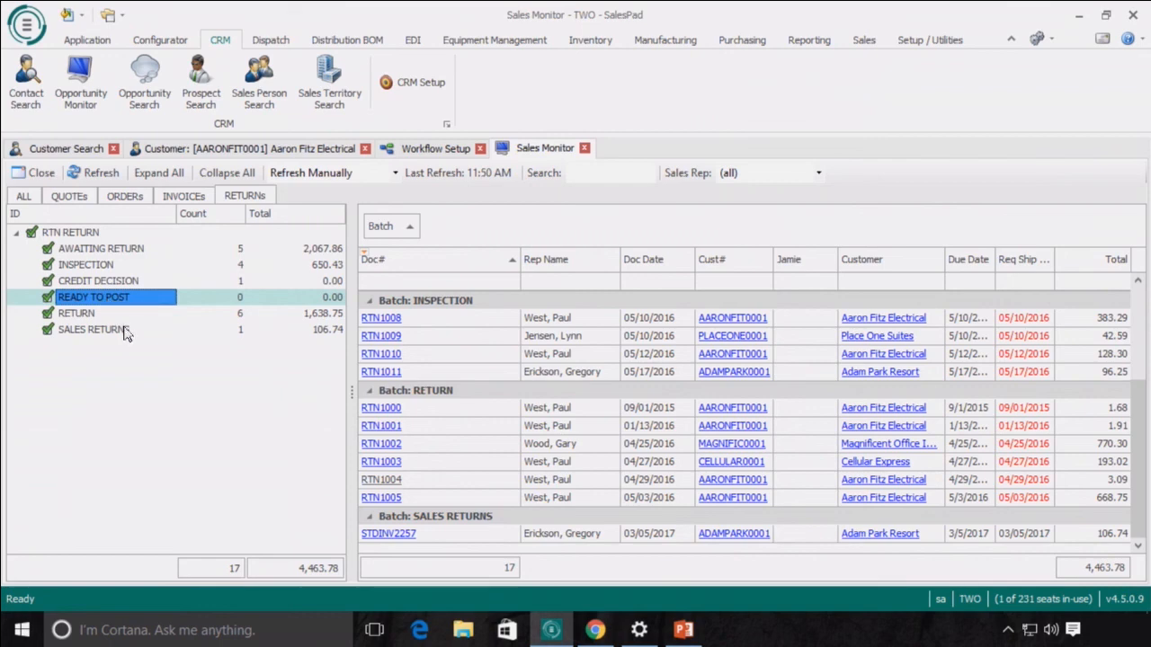